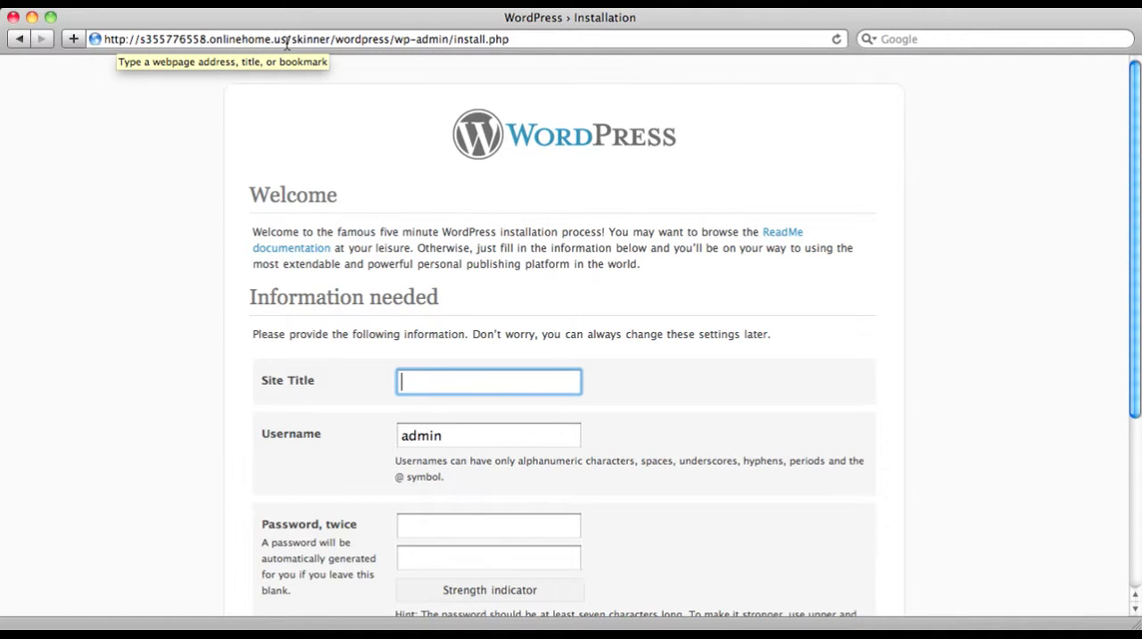
Load the site's base wordpress address without the wp-admin/install.php part
left_click_drag(392, 44, 545, 56)
key("BackSpace")
key("Return")
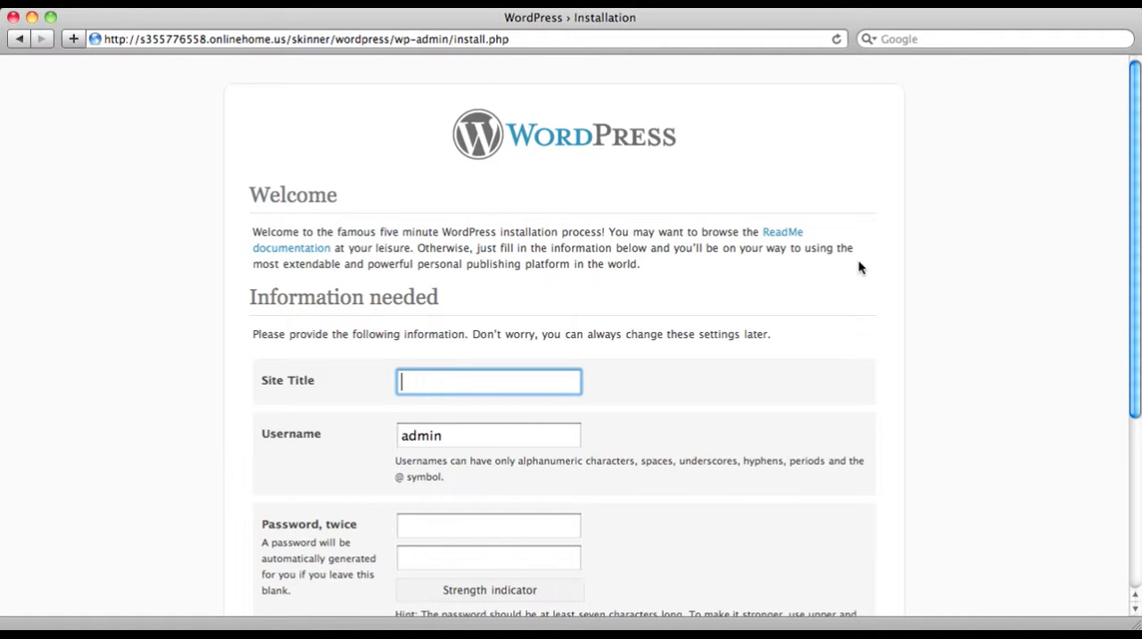
Set the site title to the owner's full name in possessive form followed by "Blog"
scroll(858, 268, "down", 3)
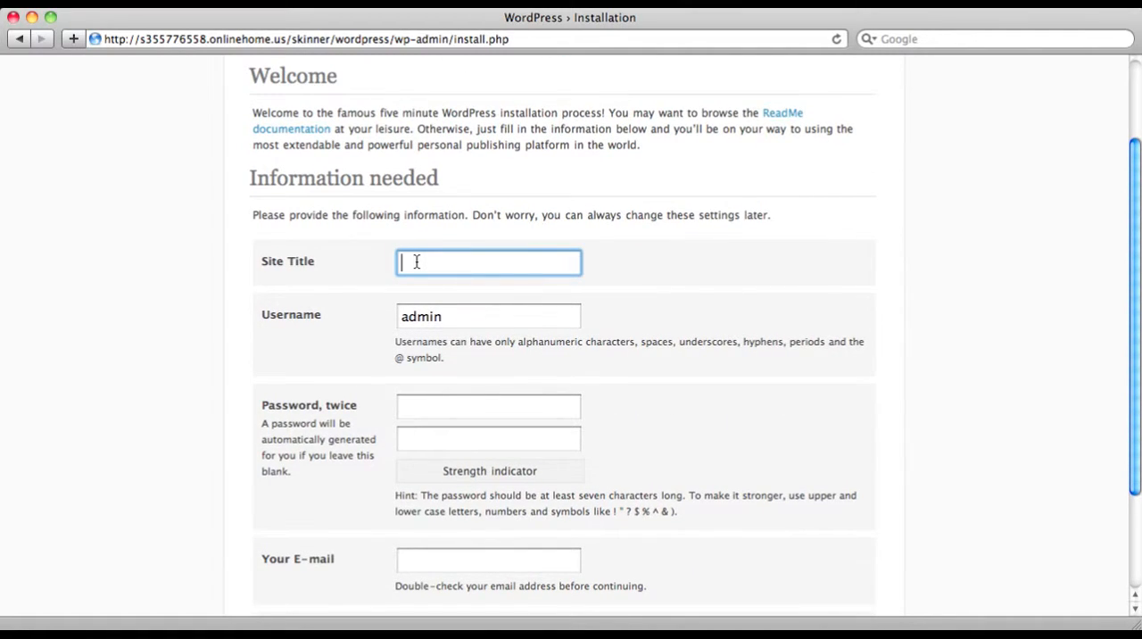
type("Jason Skinner's Blog")
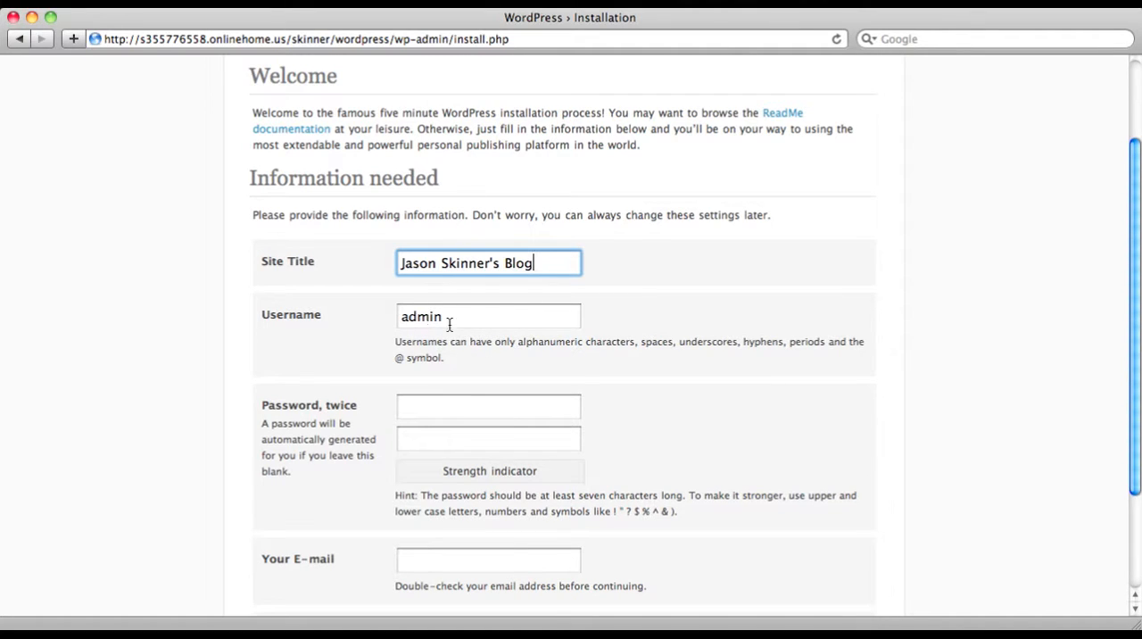
Enter the admin account password in both password fields of the installation form
scroll(517, 372, "down", 1)
left_click(484, 402)
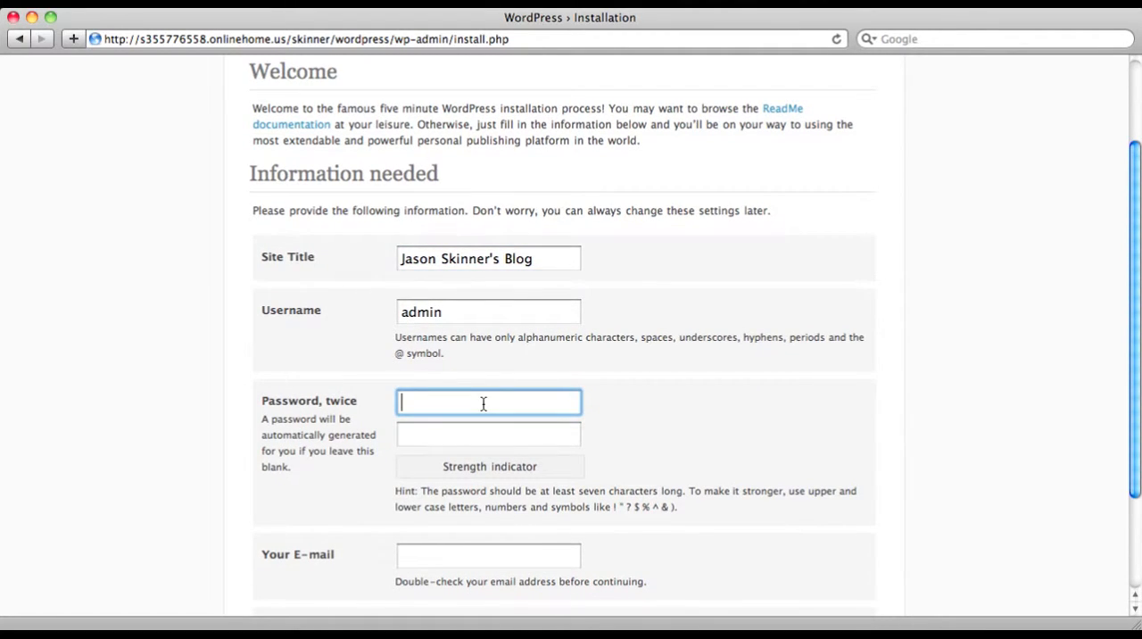
type("********")
key("Tab")
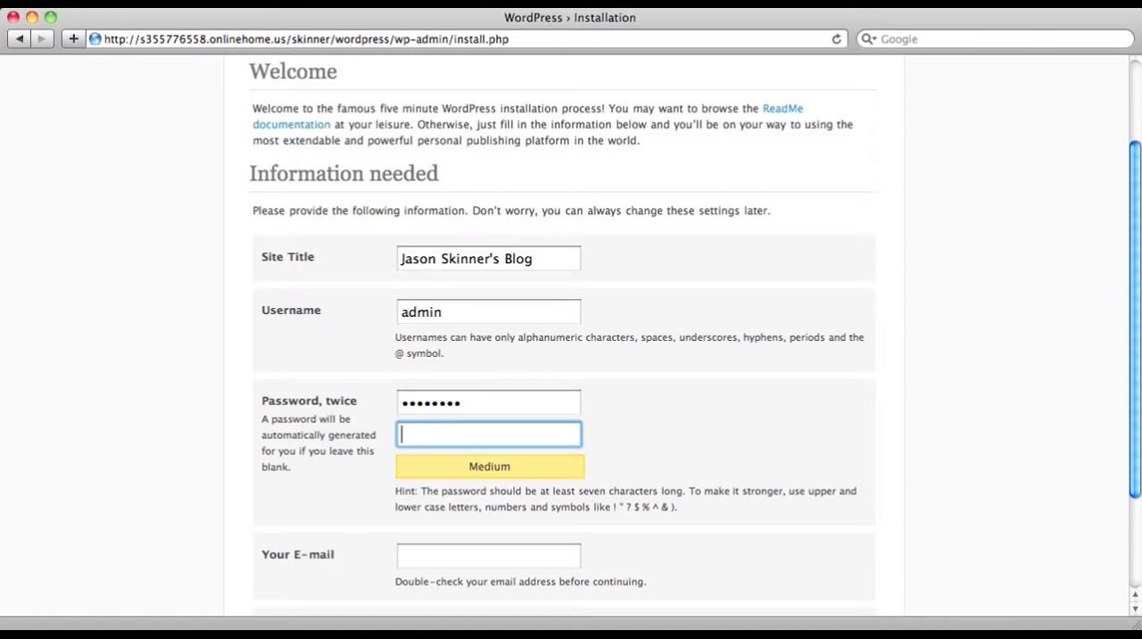
type("********")
Fill in the administrator's e-mail address in the installation form
scroll(692, 413, "down", 1)
left_click(432, 538)
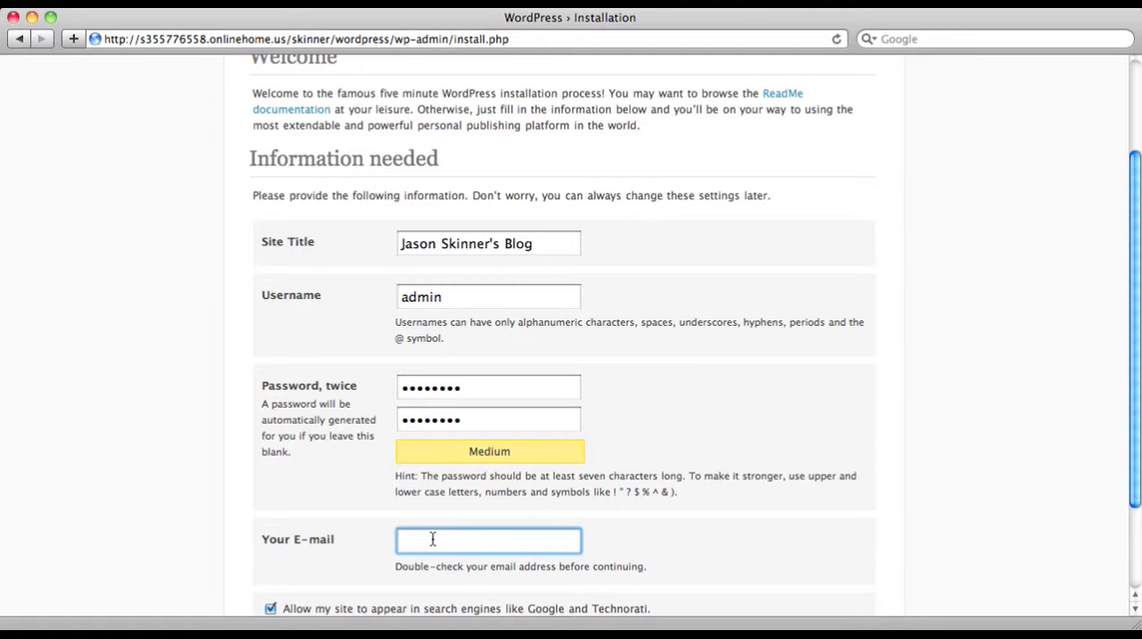
Disallow the site from appearing in search engines like Google and Technorati
scroll(723, 499, "down", 2)
scroll(535, 530, "down", 1)
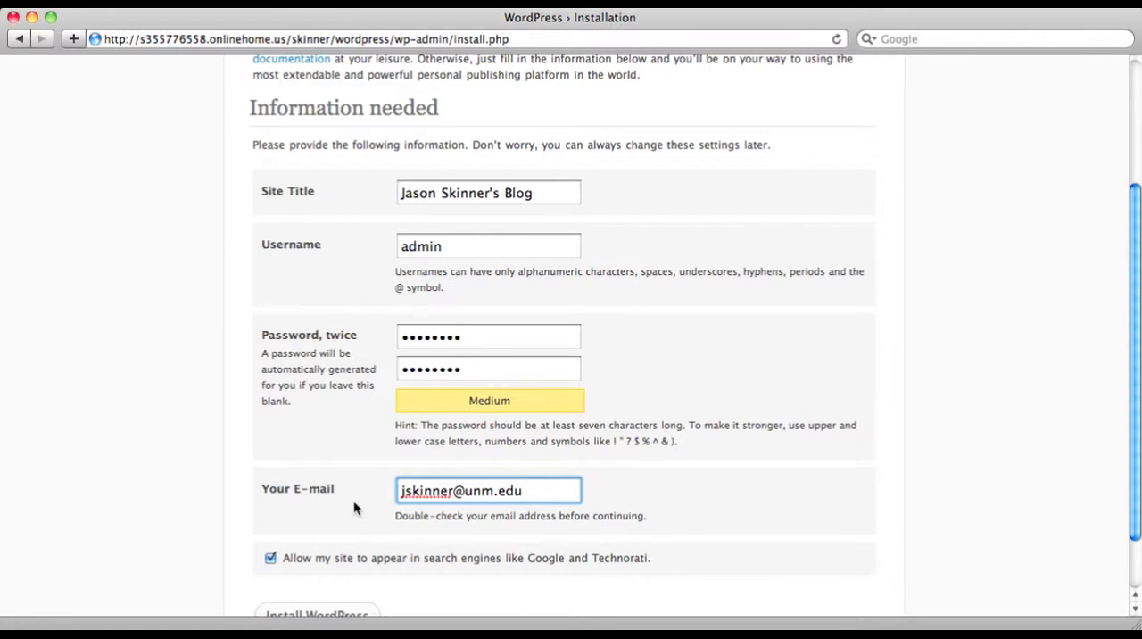
scroll(353, 504, "down", 1)
scroll(353, 506, "down", 1)
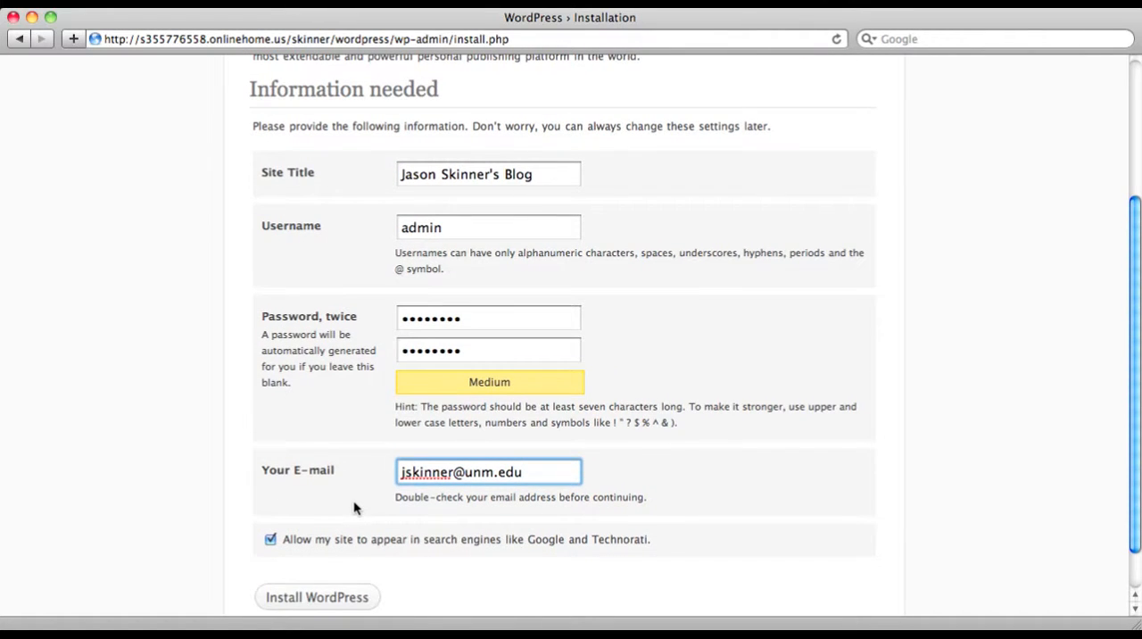
left_click(271, 539)
Install WordPress with the entered details and continue to the login page
scroll(413, 544, "down", 1)
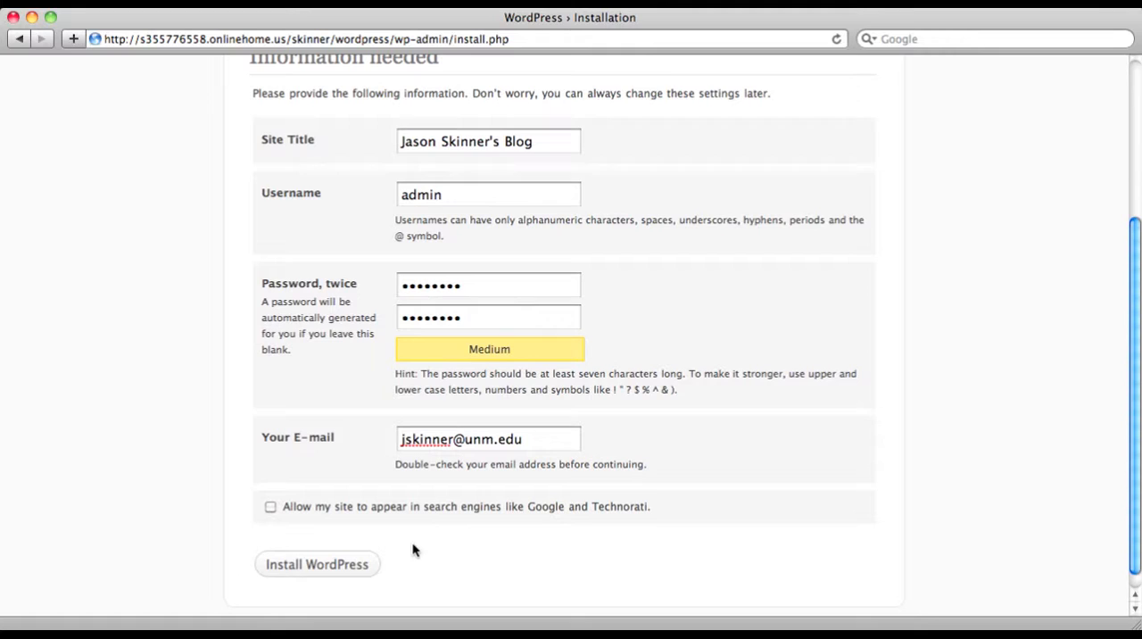
left_click(362, 568)
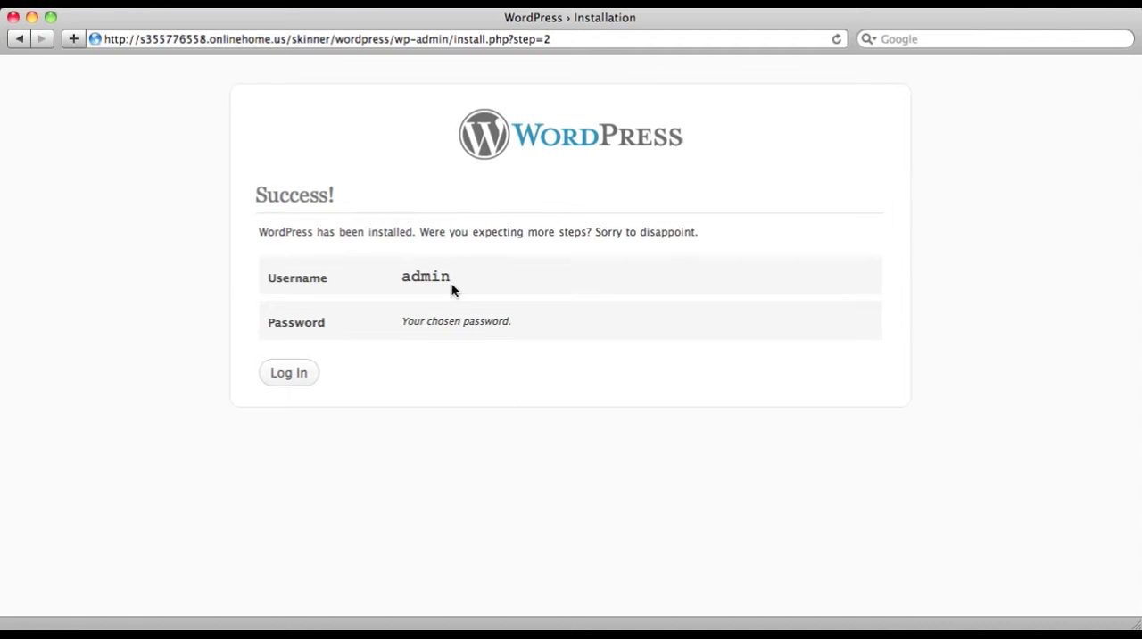
left_click(304, 374)
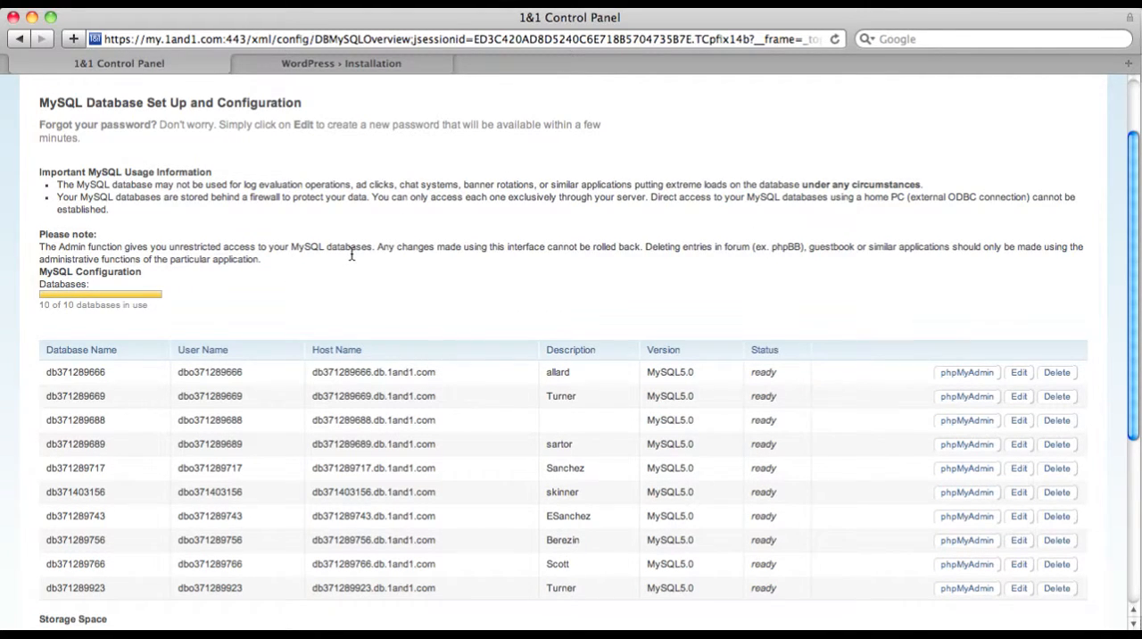
In the 1&1 Control Panel, open phpMyAdmin for the blog's database, the sixth one listed, to view its tables
scroll(351, 255, "up", 1)
scroll(352, 255, "down", 3)
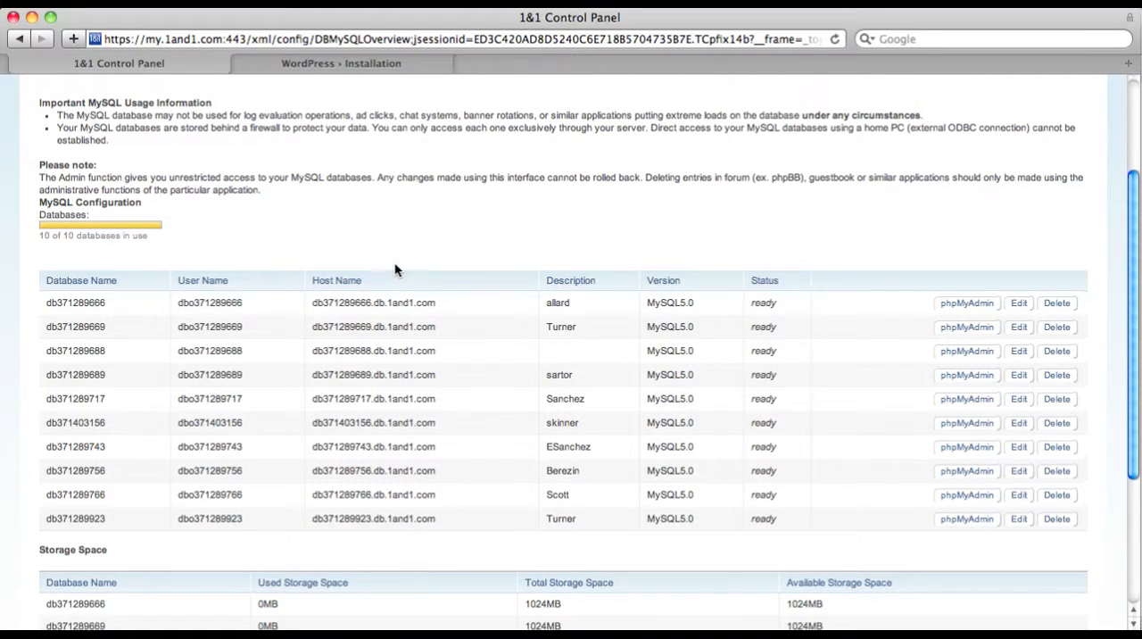
scroll(398, 263, "up", 2)
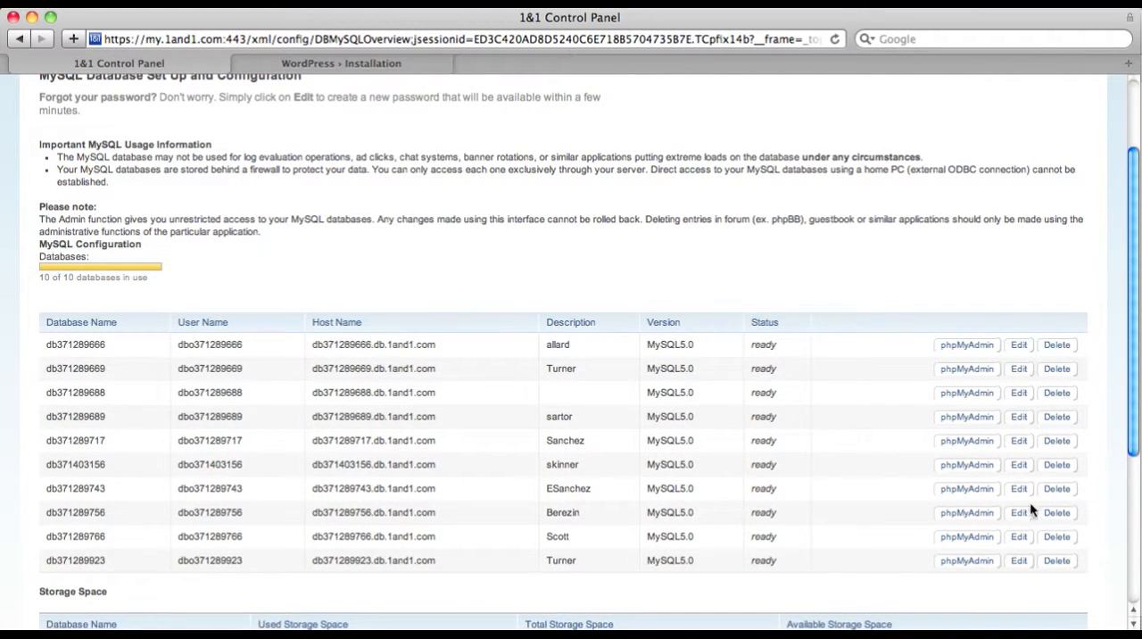
left_click(985, 465)
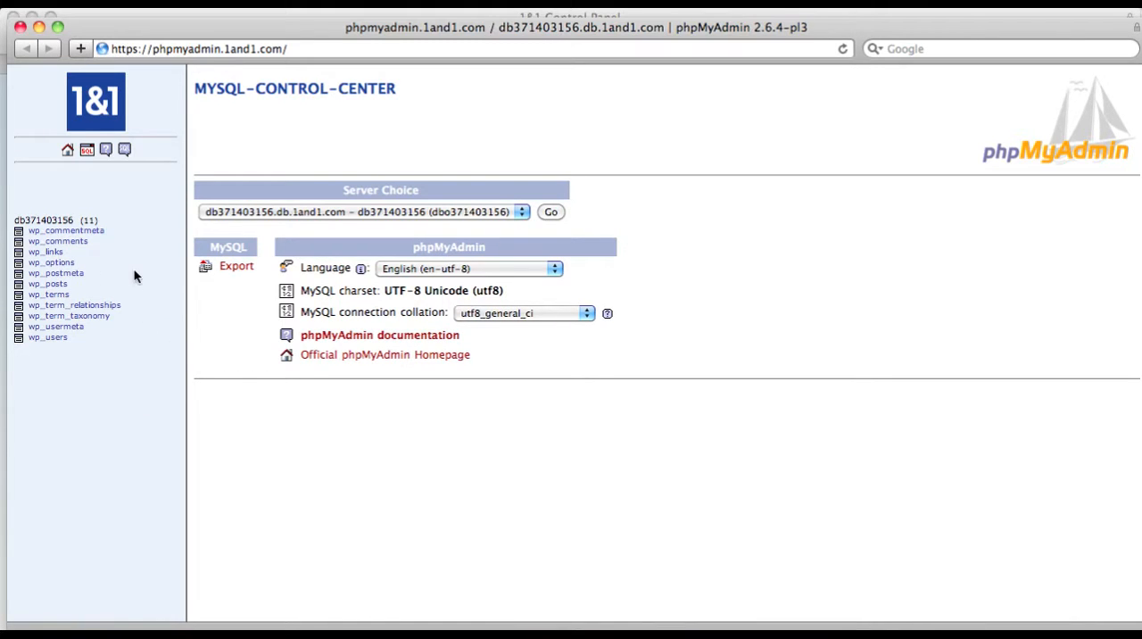
Close the phpMyAdmin window and the 1&1 Control Panel window with all its tabs
left_click(20, 27)
left_click(14, 17)
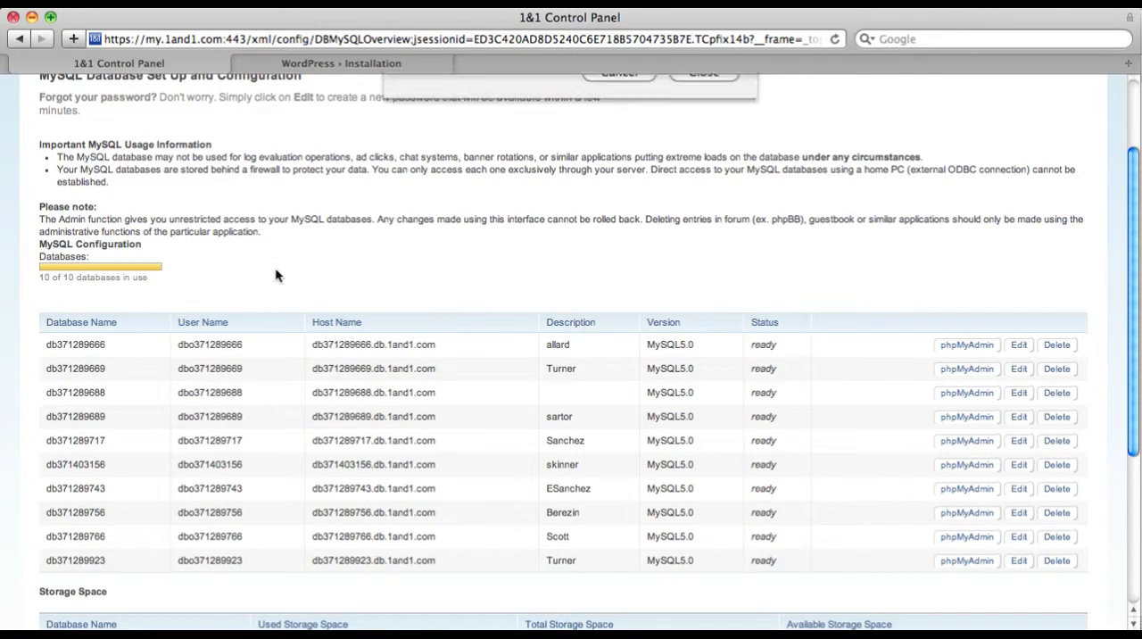
left_click(718, 203)
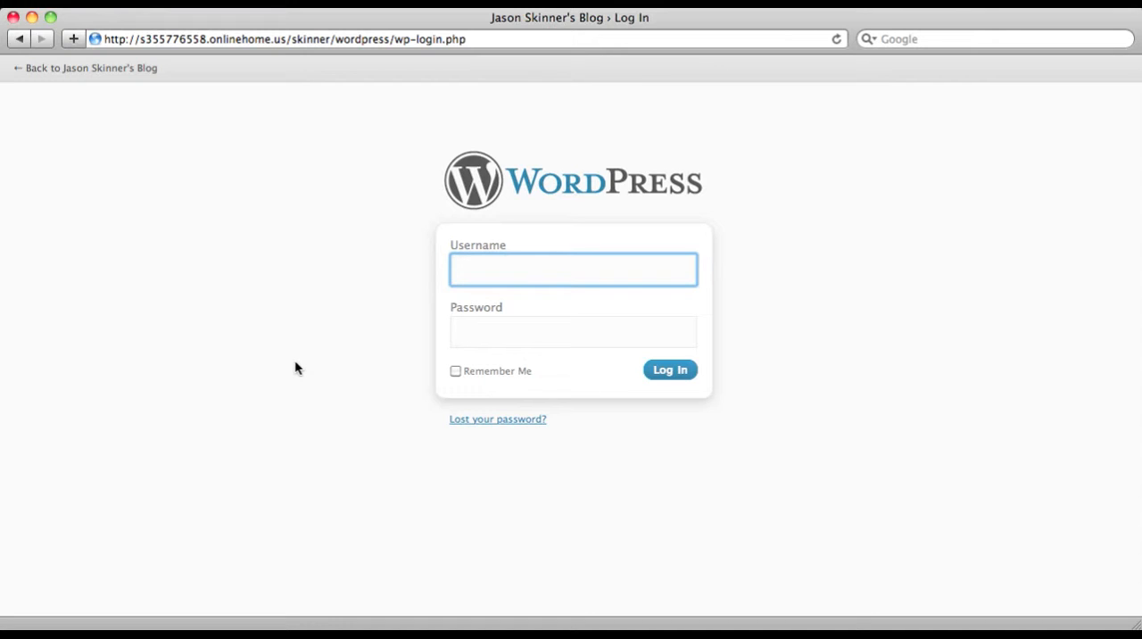
Log in to WordPress as admin with the account password
type("admin")
key("Tab")
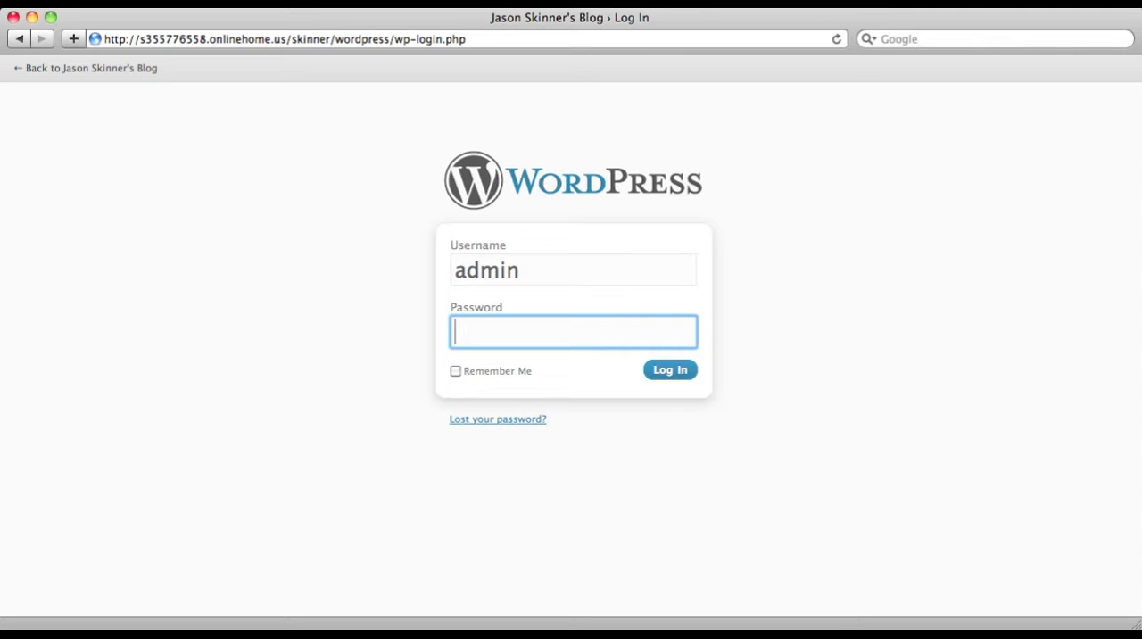
type("••••••••")
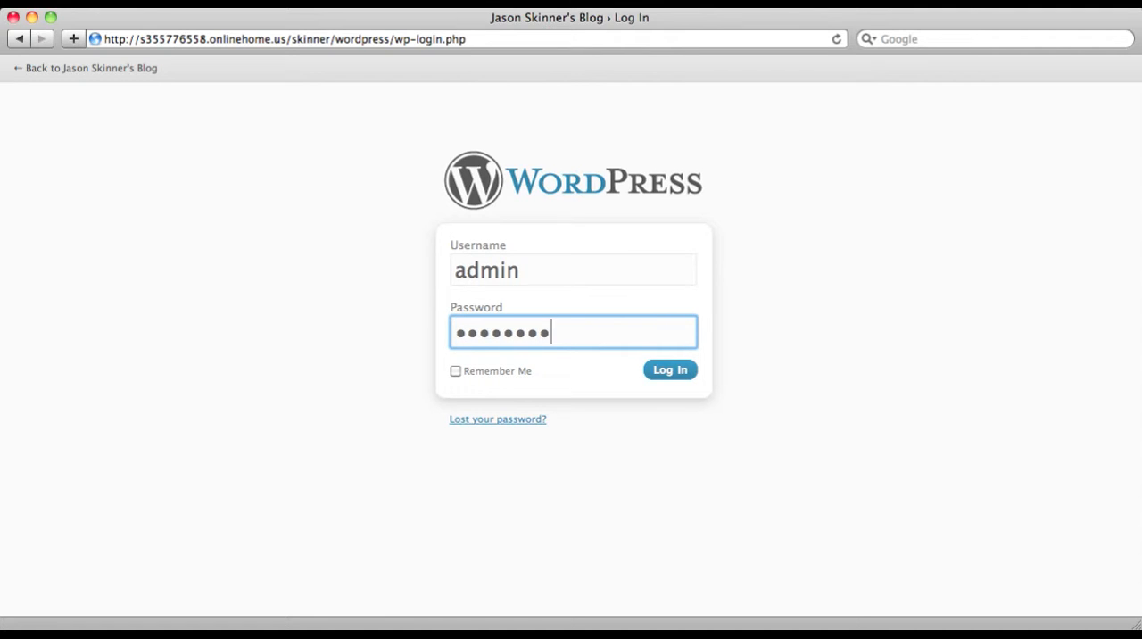
left_click(676, 373)
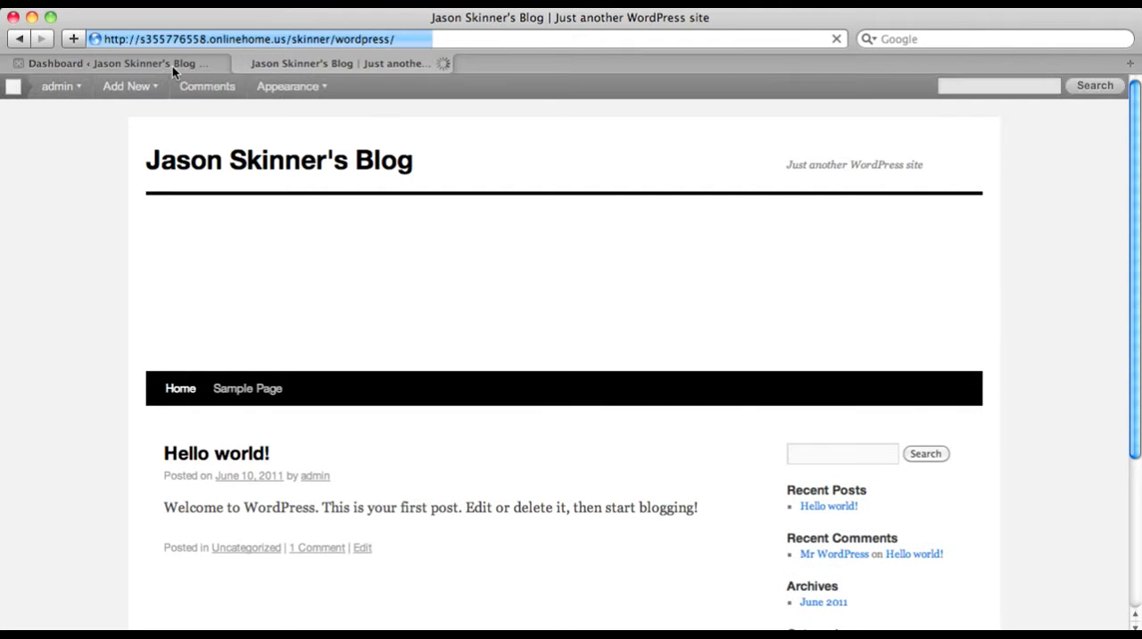
Examine the blog's public front page from header to footer alongside the admin dashboard
left_click(172, 66)
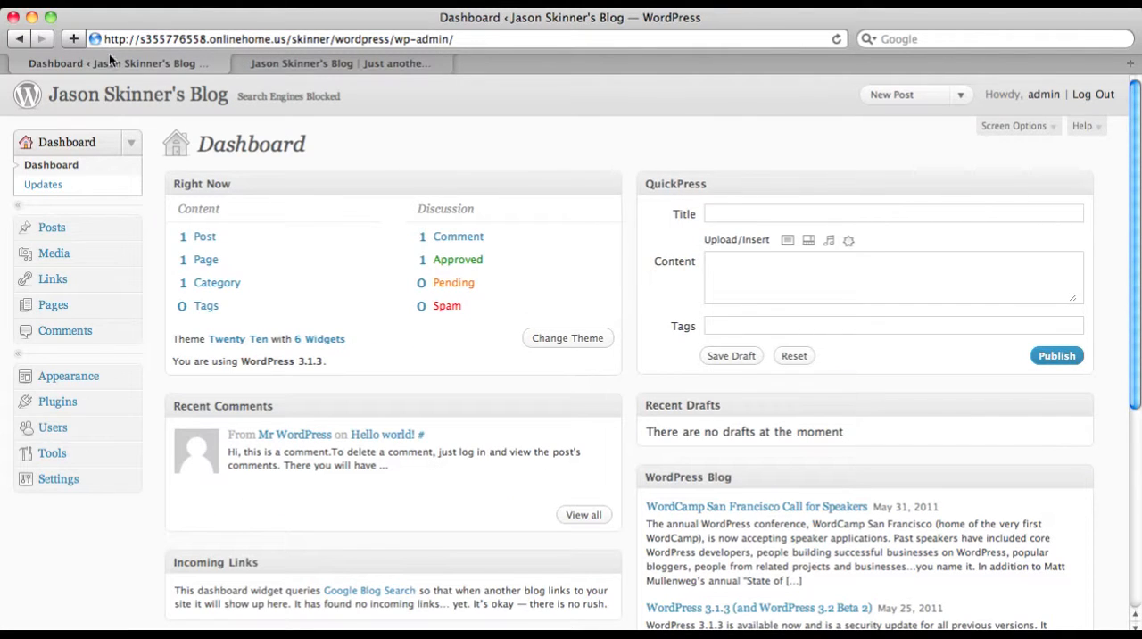
left_click(283, 62)
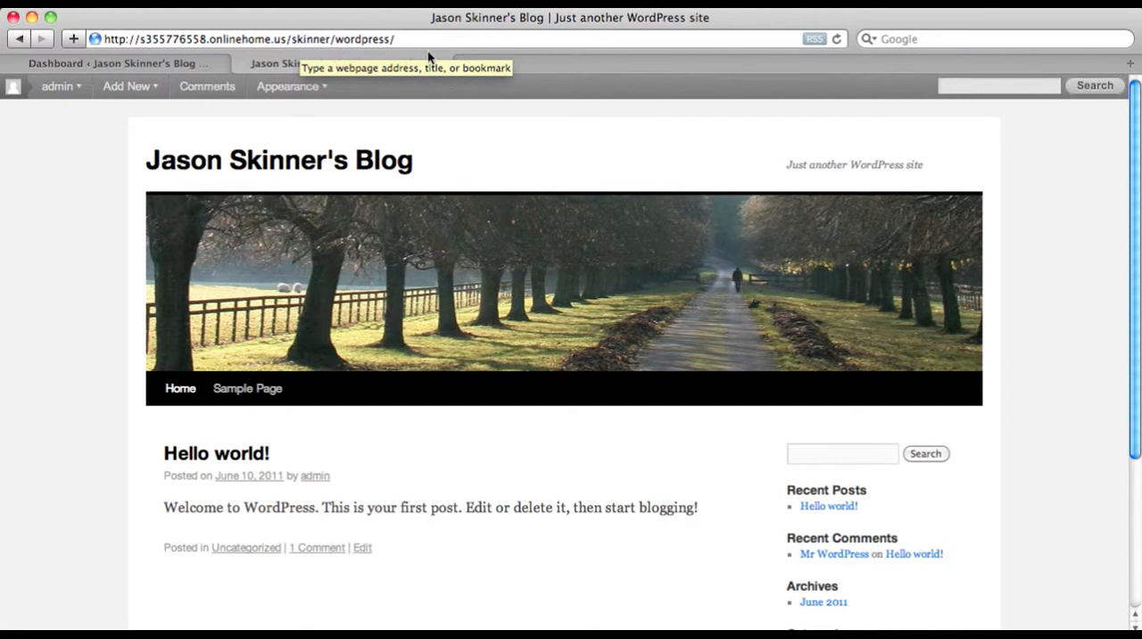
scroll(786, 254, "down", 2)
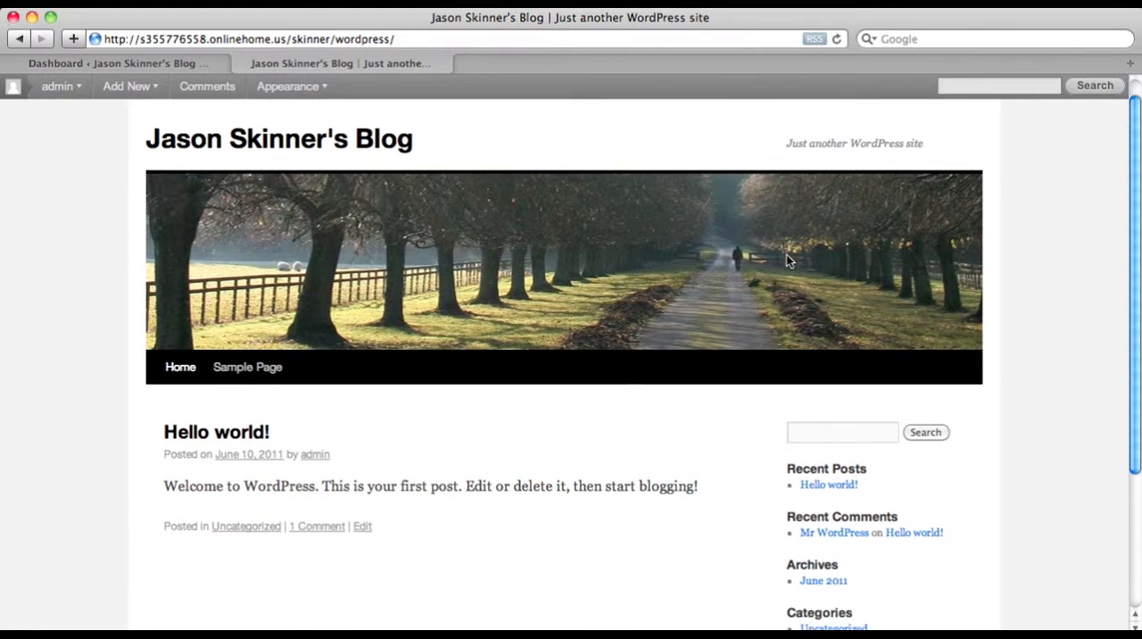
scroll(785, 254, "up", 2)
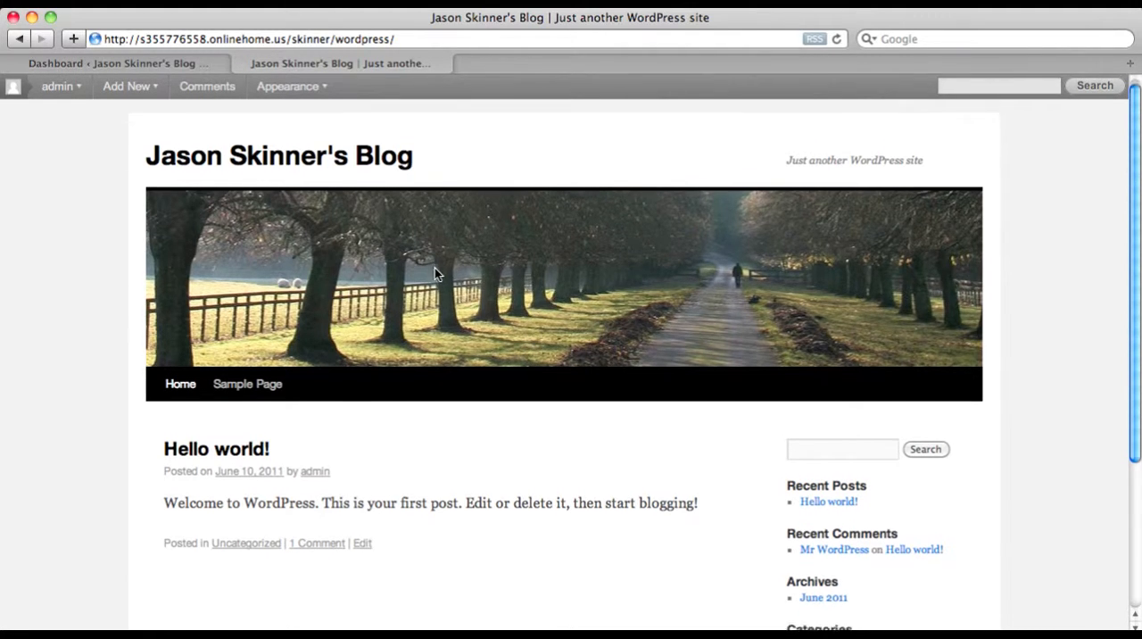
scroll(295, 374, "down", 1)
scroll(352, 558, "down", 3)
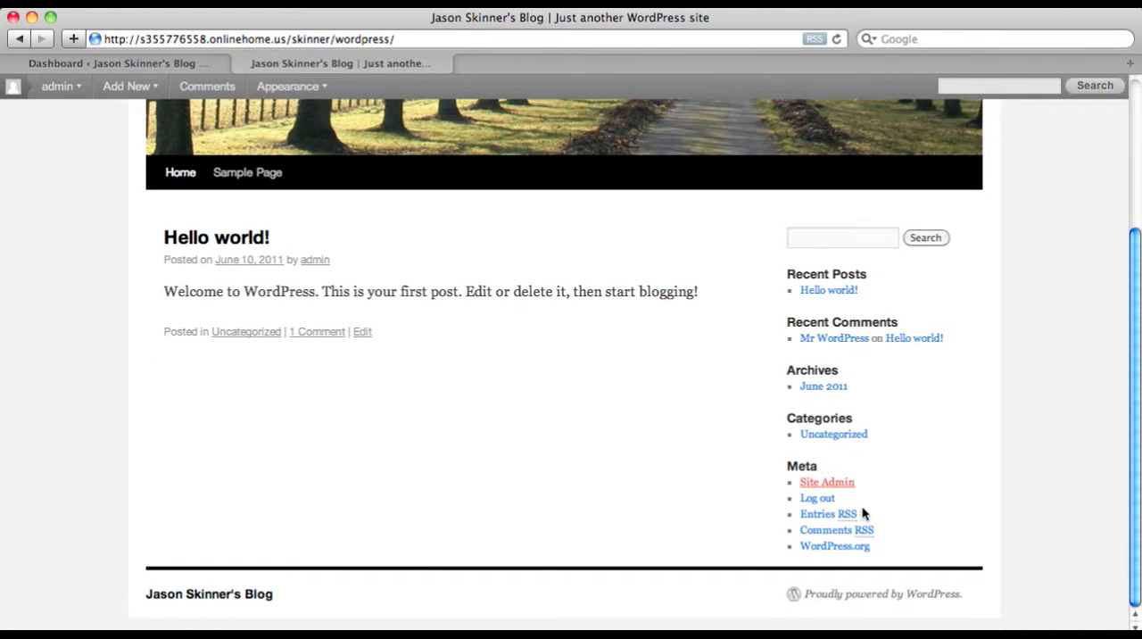
scroll(579, 461, "up", 1)
scroll(580, 470, "up", 3)
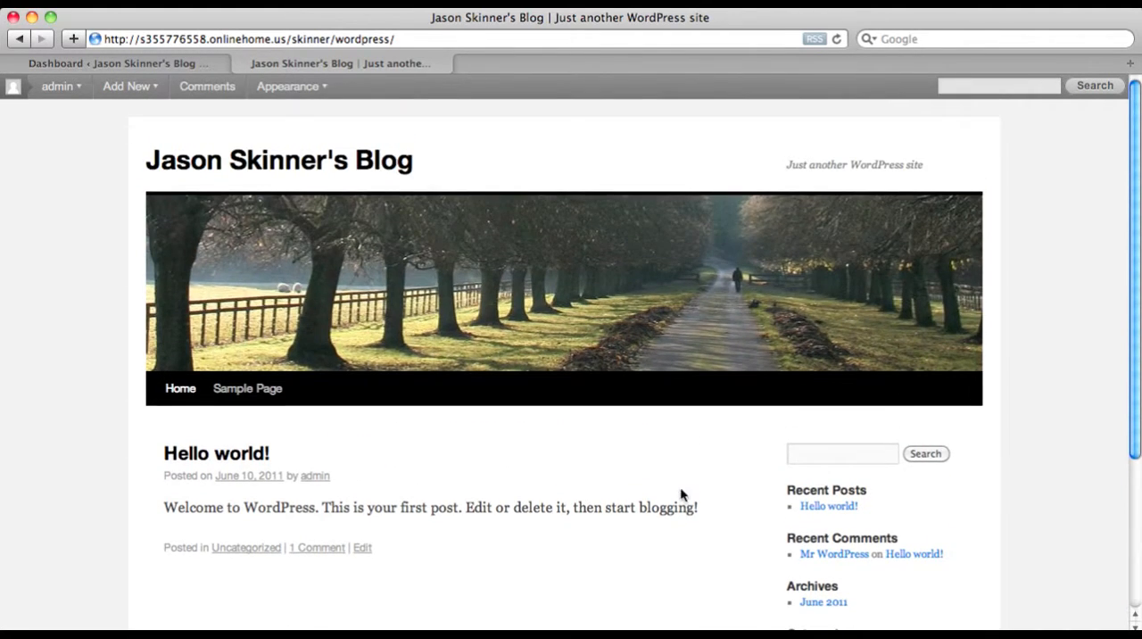
scroll(773, 510, "down", 2)
scroll(771, 508, "up", 1)
From the admin dashboard's list of posts, open the "Hello world!" post for editing
left_click(134, 63)
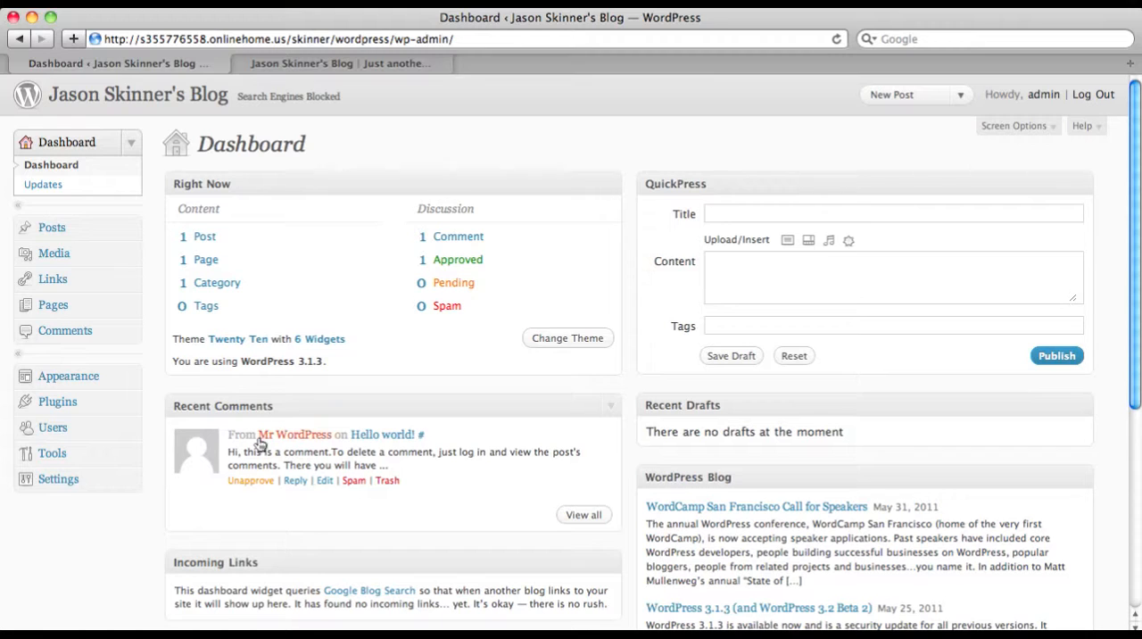
left_click(58, 233)
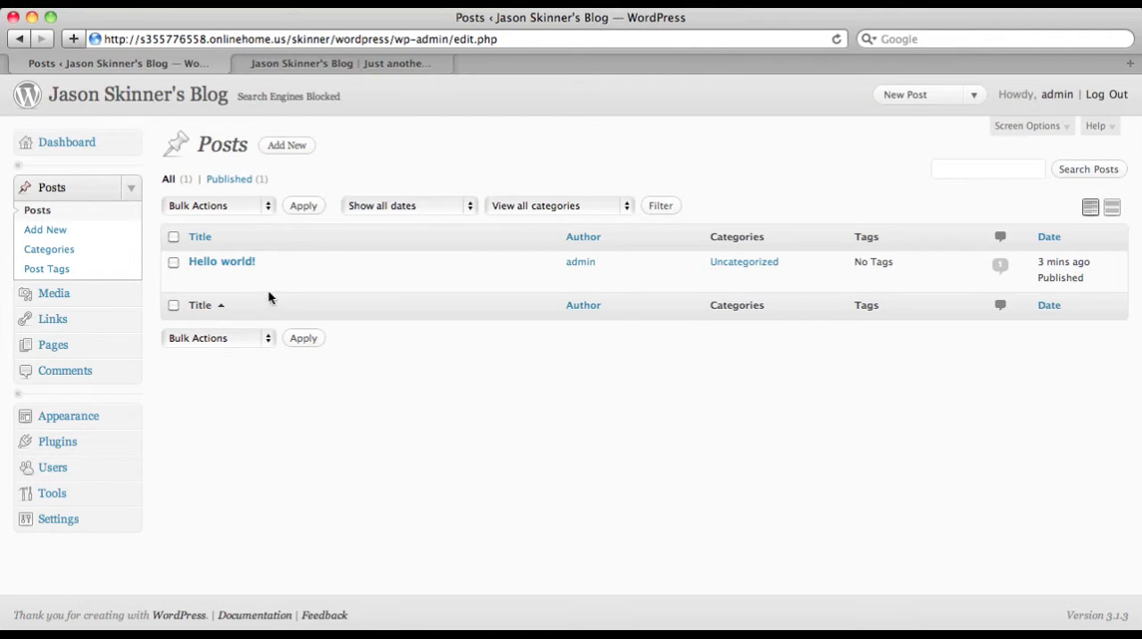
mouse_move(248, 266)
left_click(197, 281)
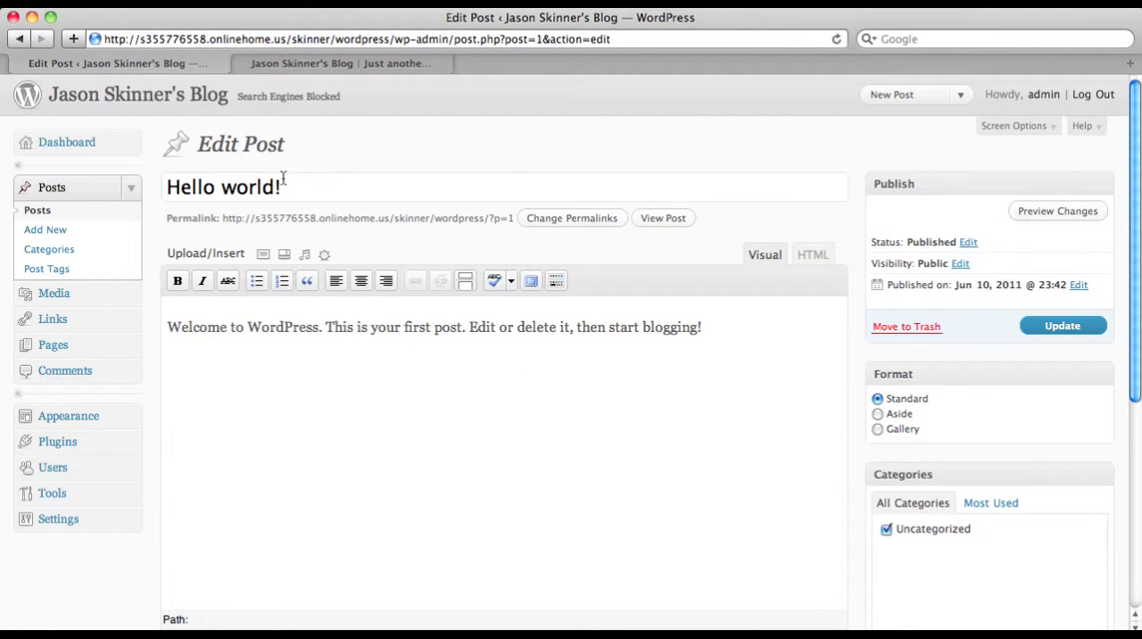
Retitle the post with the owner's first name in possessive form followed by "First Post"
left_click_drag(216, 186, 168, 186)
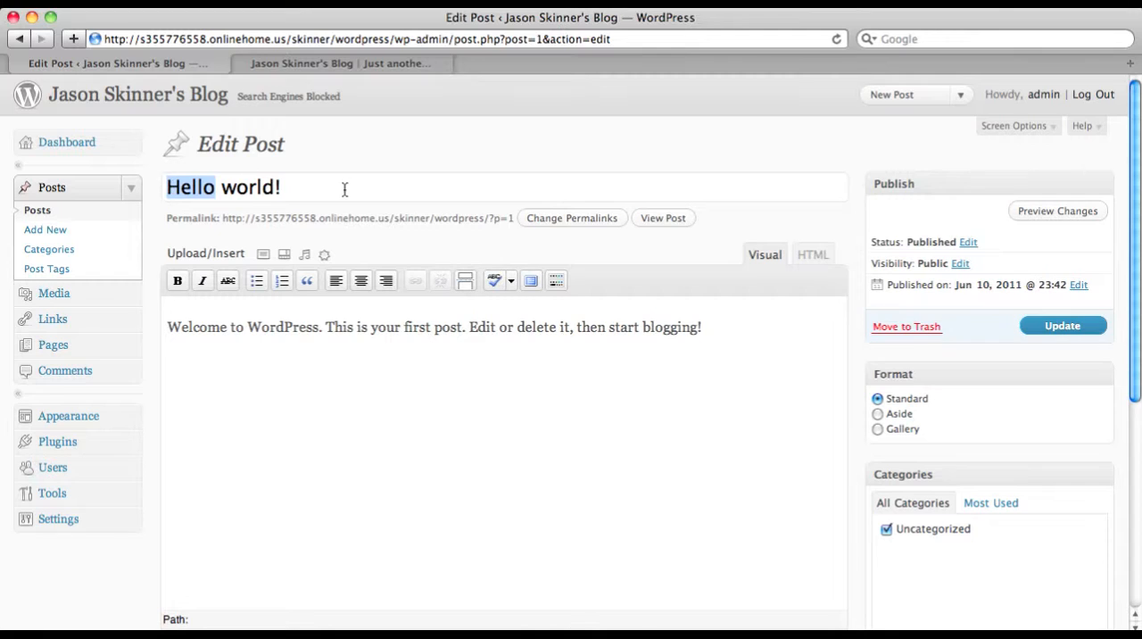
left_click_drag(318, 189, 117, 188)
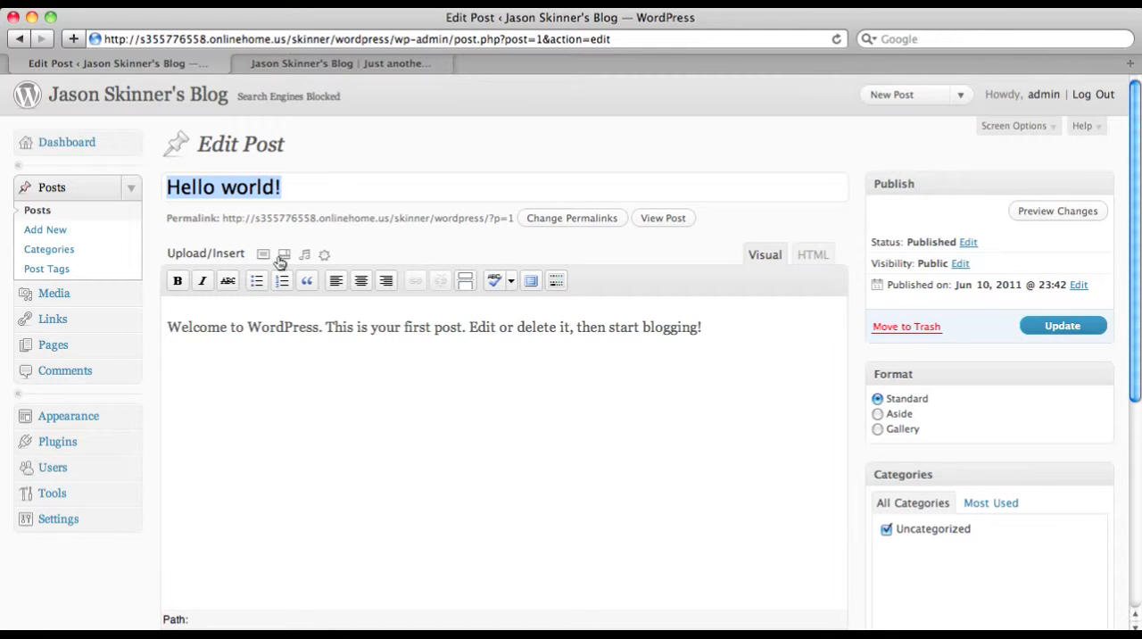
type("Jason's")
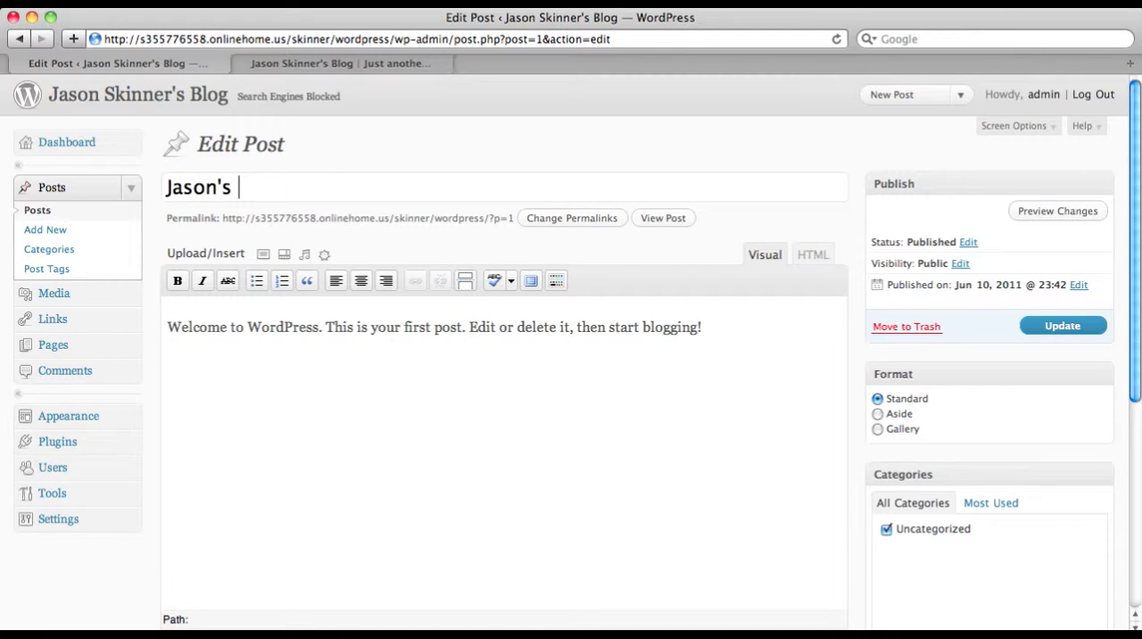
type(" First Post")
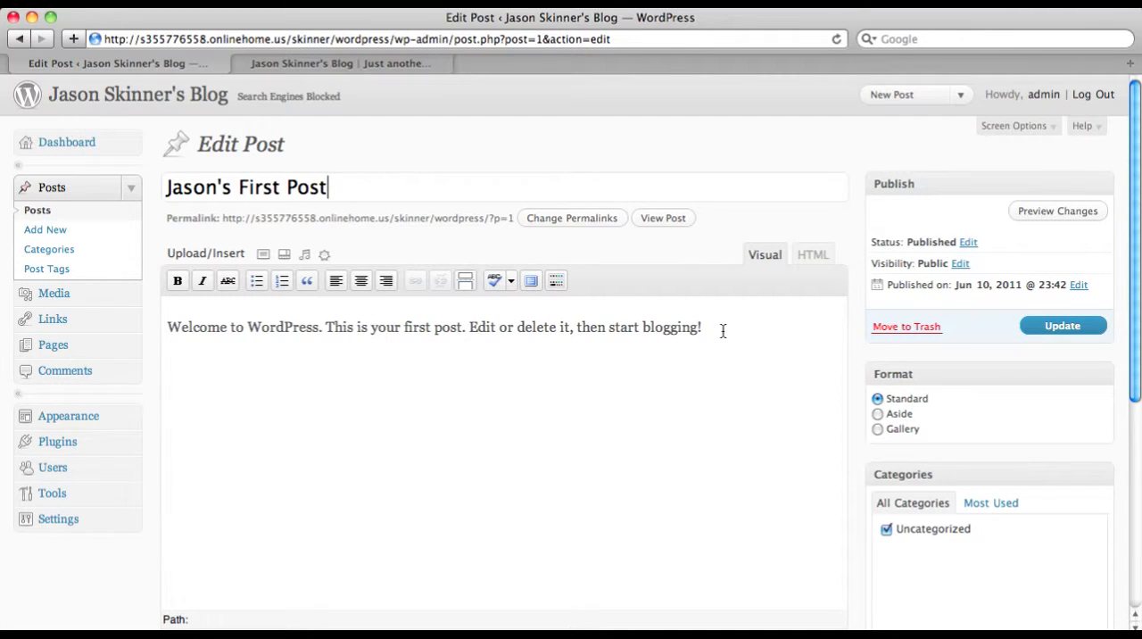
Shorten the post's body text to "Welcome" and update the published post
left_click_drag(720, 328, 232, 334)
key("BackSpace")
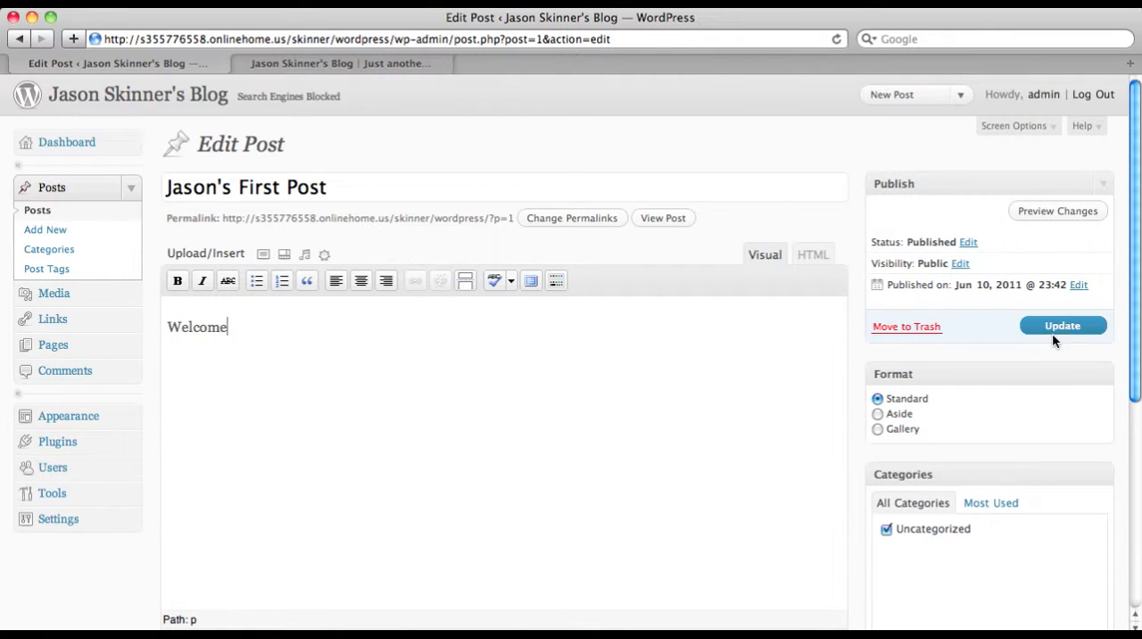
left_click(1061, 327)
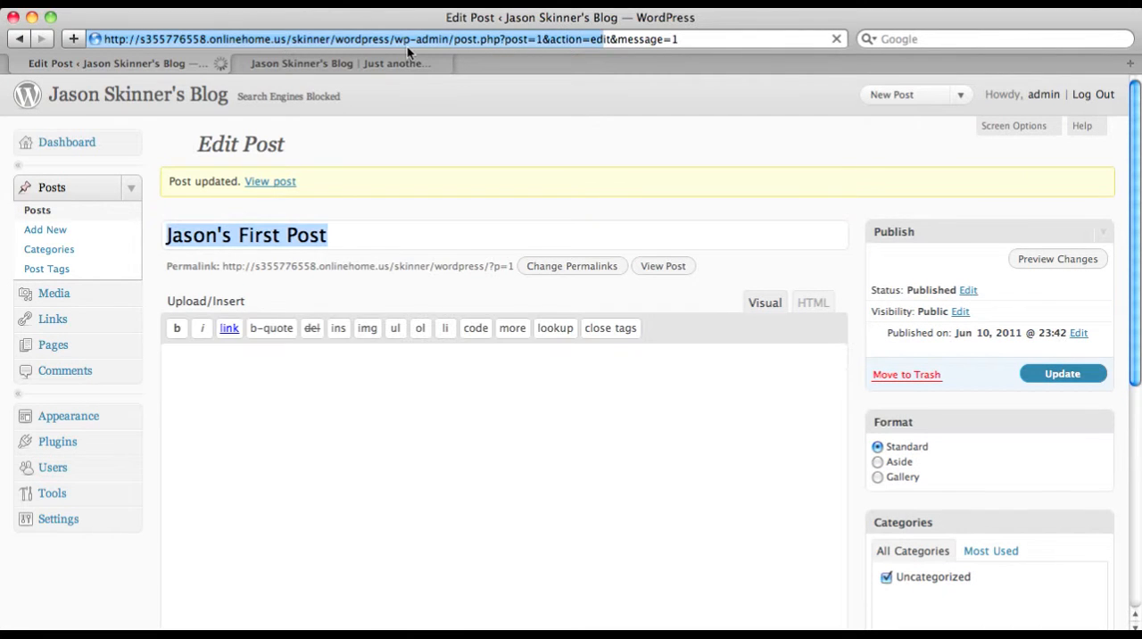
Switch to the blog's public front page and reload it to check the edited post
left_click(383, 64)
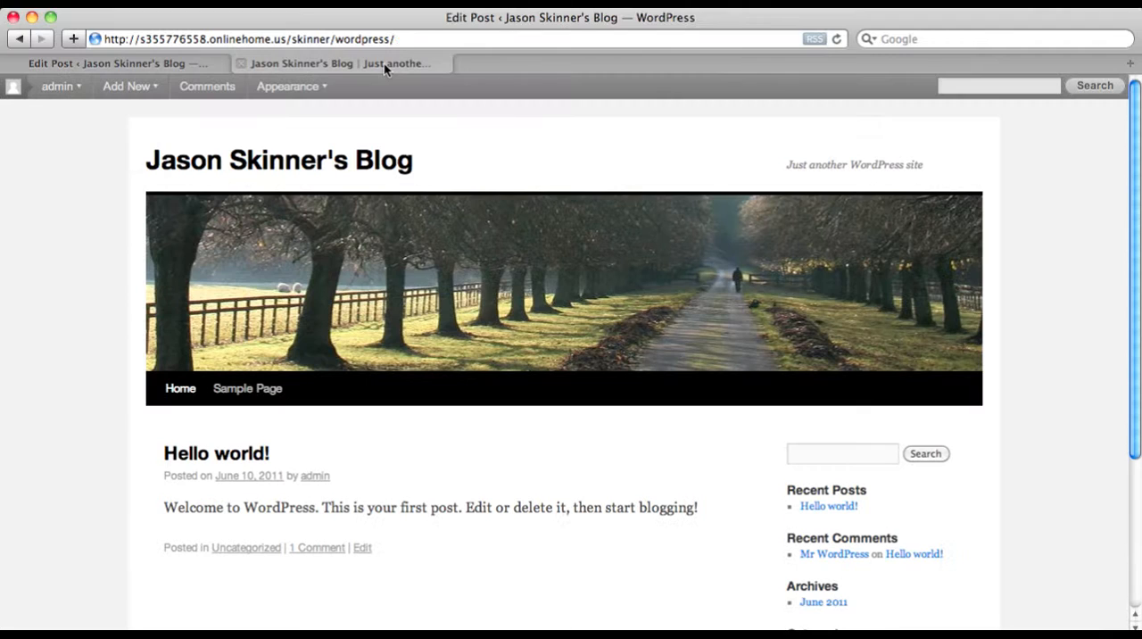
left_click(412, 42)
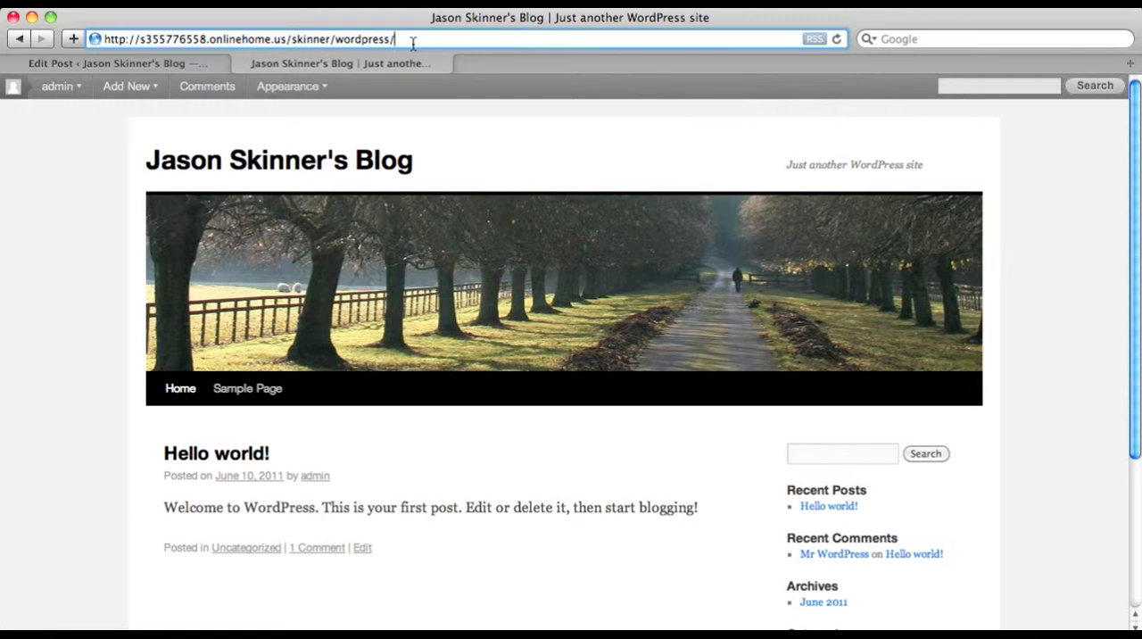
key("Return")
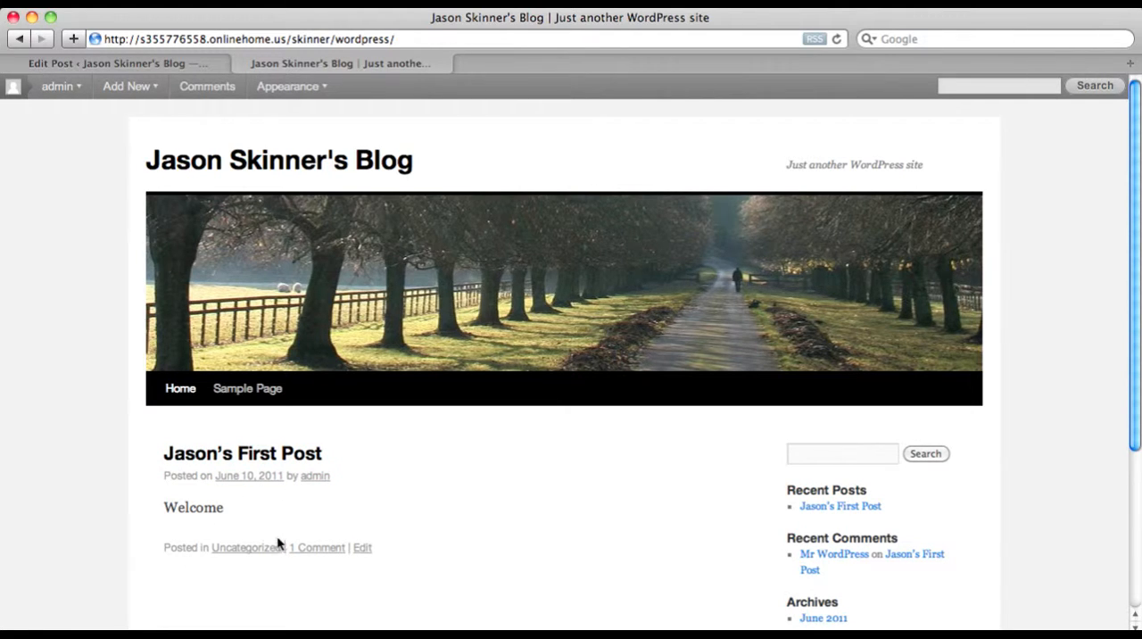
Return to the WordPress admin and start a new post titled "Second Post"
left_click(180, 62)
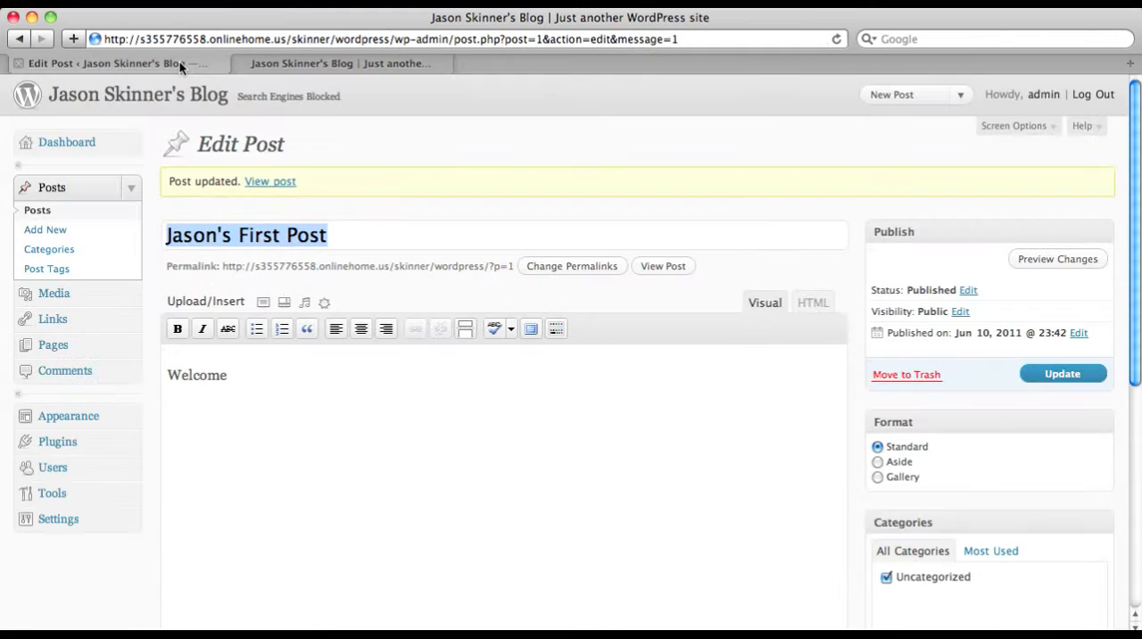
left_click(36, 214)
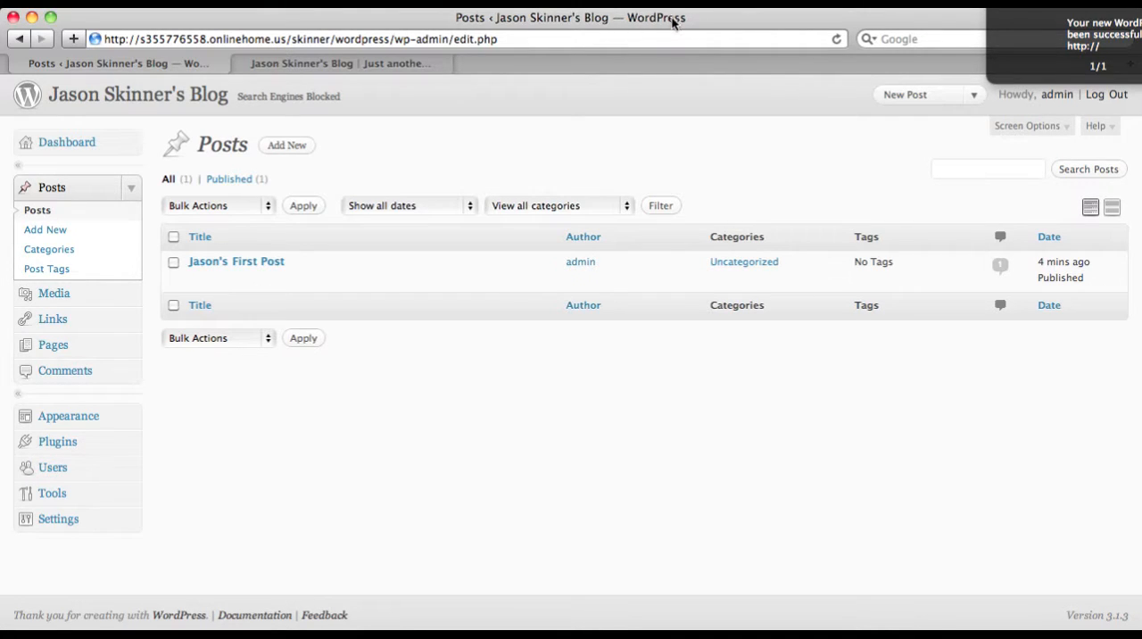
left_click(63, 234)
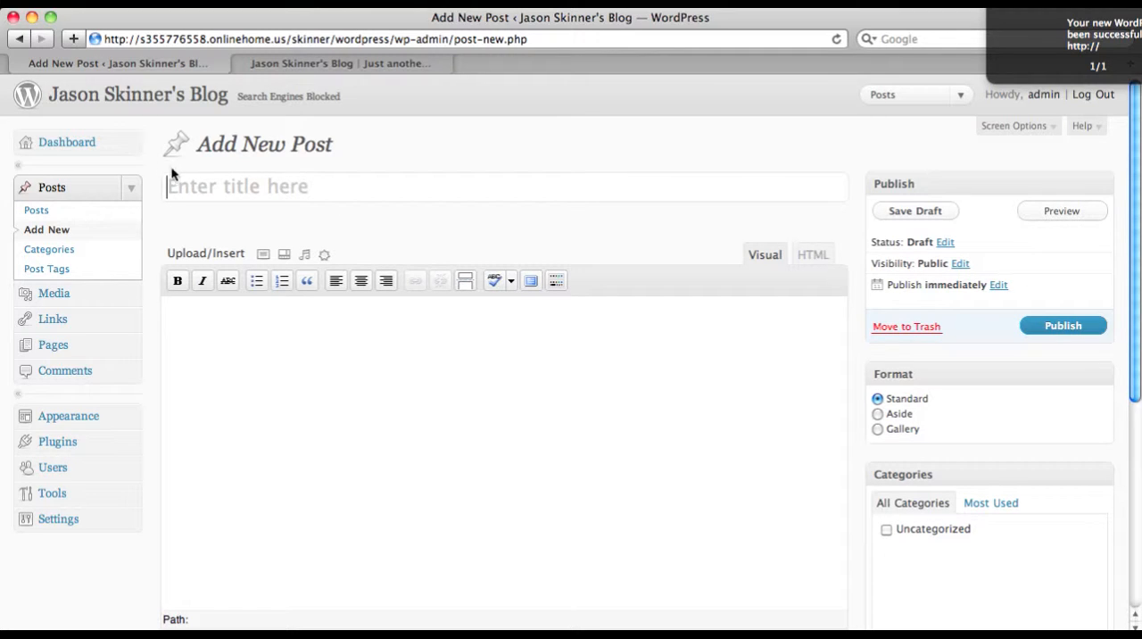
left_click(239, 188)
type("Secon")
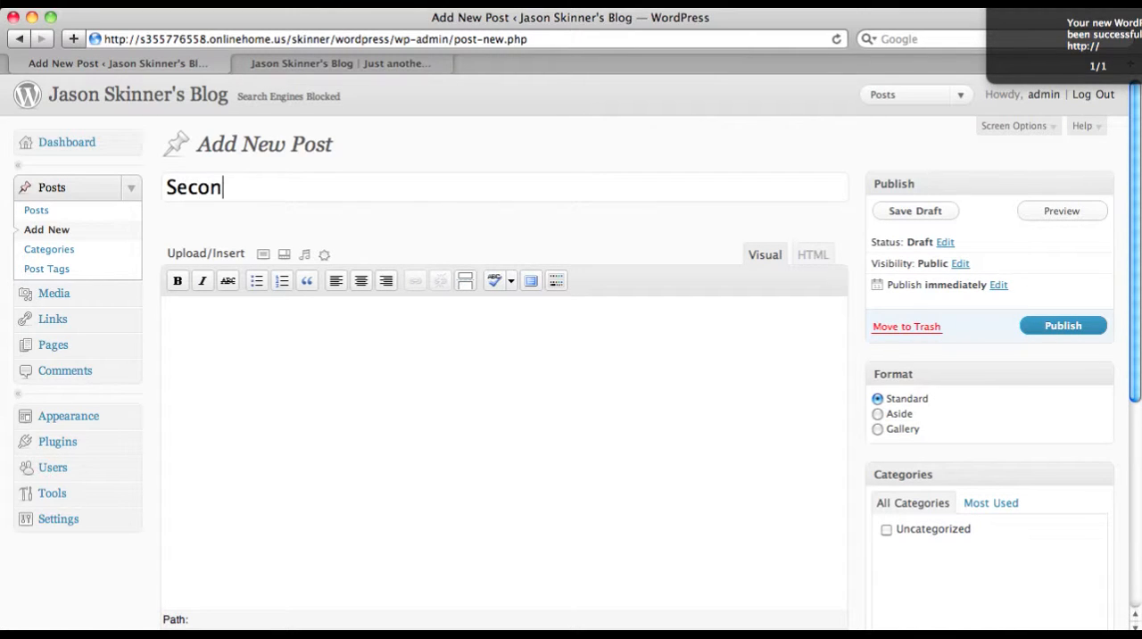
type("d Post")
Write "My Second post" as the new post's body and save the post as a draft
left_click(250, 342)
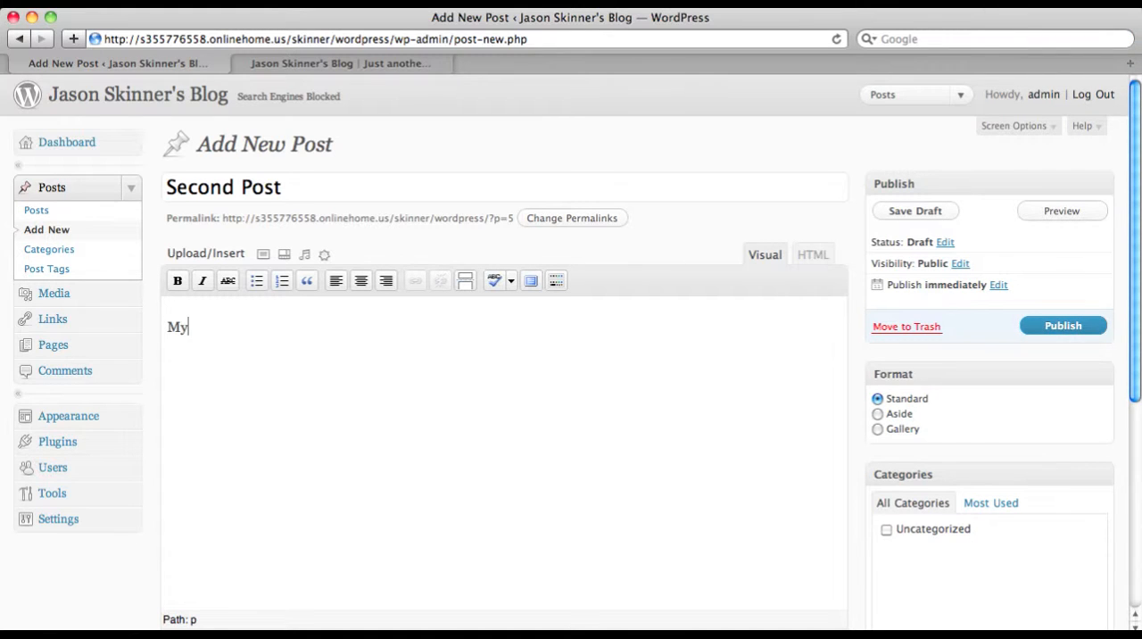
type("My Second post")
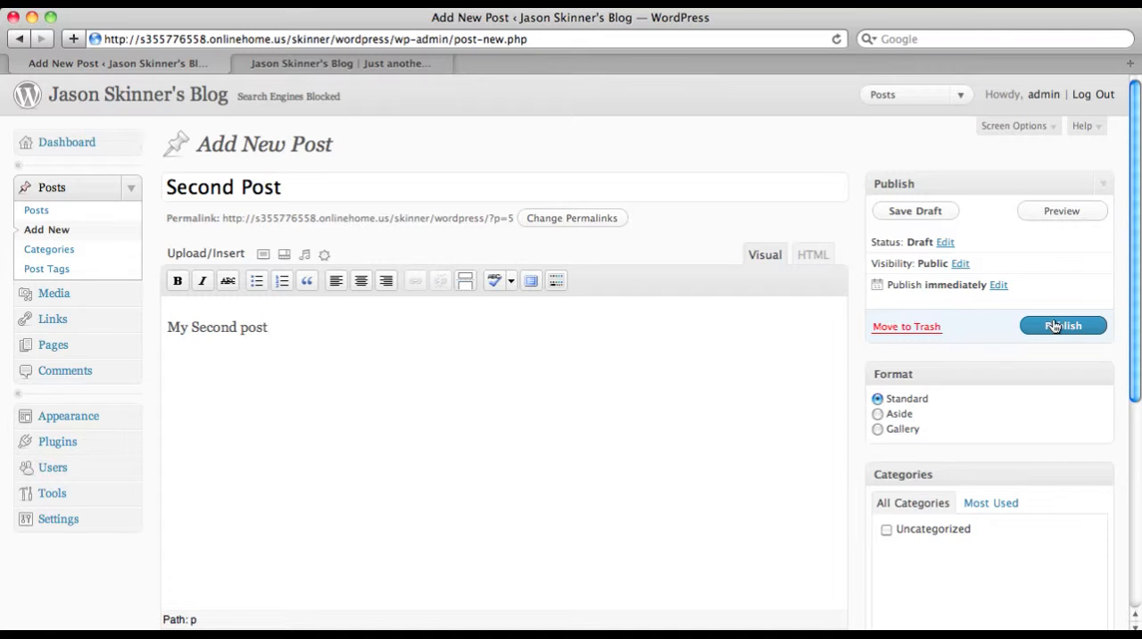
left_click(910, 214)
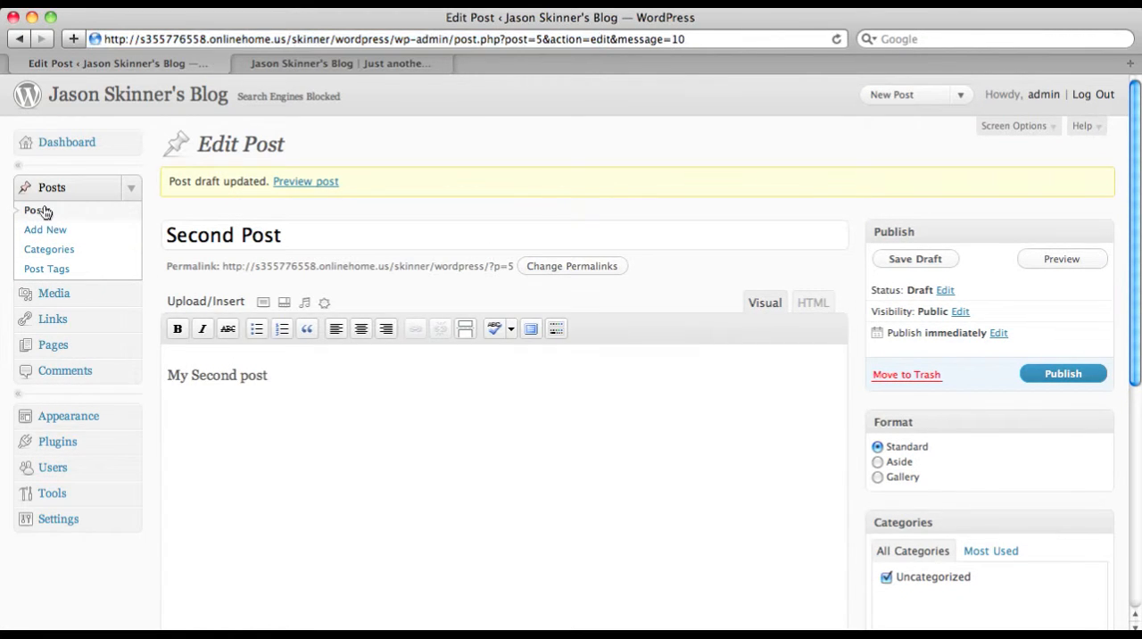
Check the draft's status in the admin's list of posts and reload the blog's public front page for comparison
left_click(39, 210)
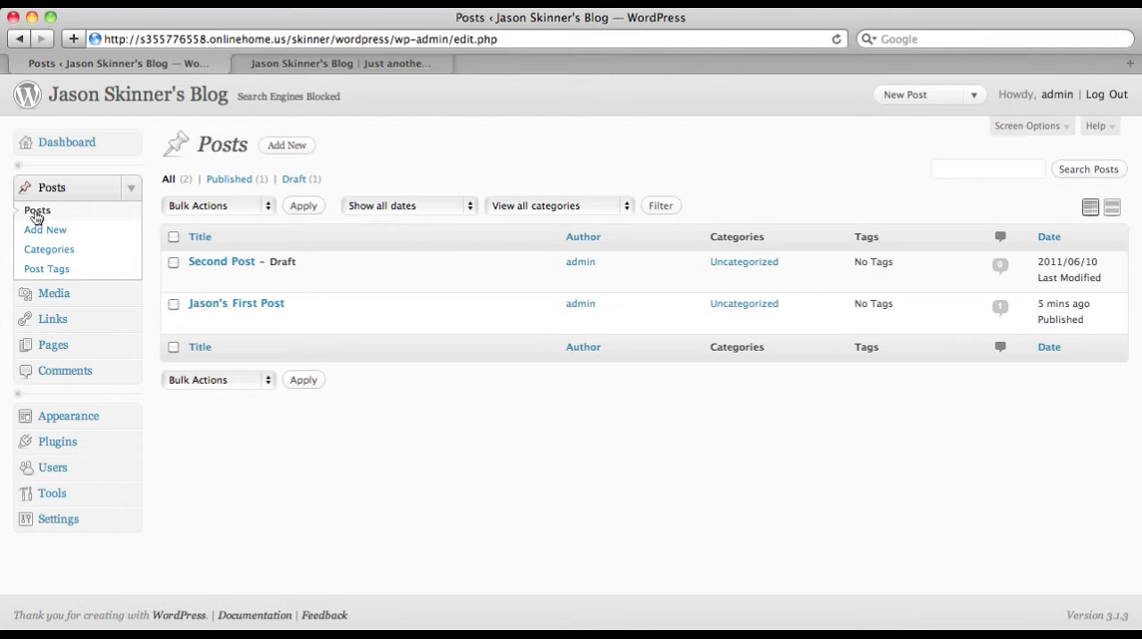
mouse_move(241, 264)
left_click(362, 62)
left_click(416, 41)
key("Return")
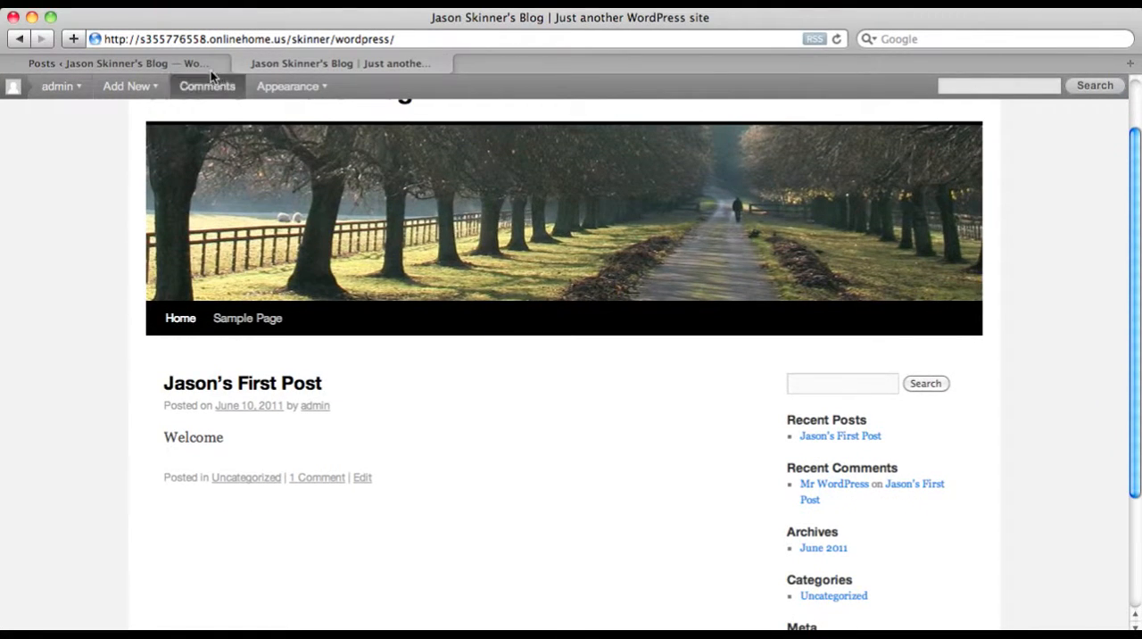
Open the "Second Post" draft from the admin's list of posts and publish it
left_click(207, 64)
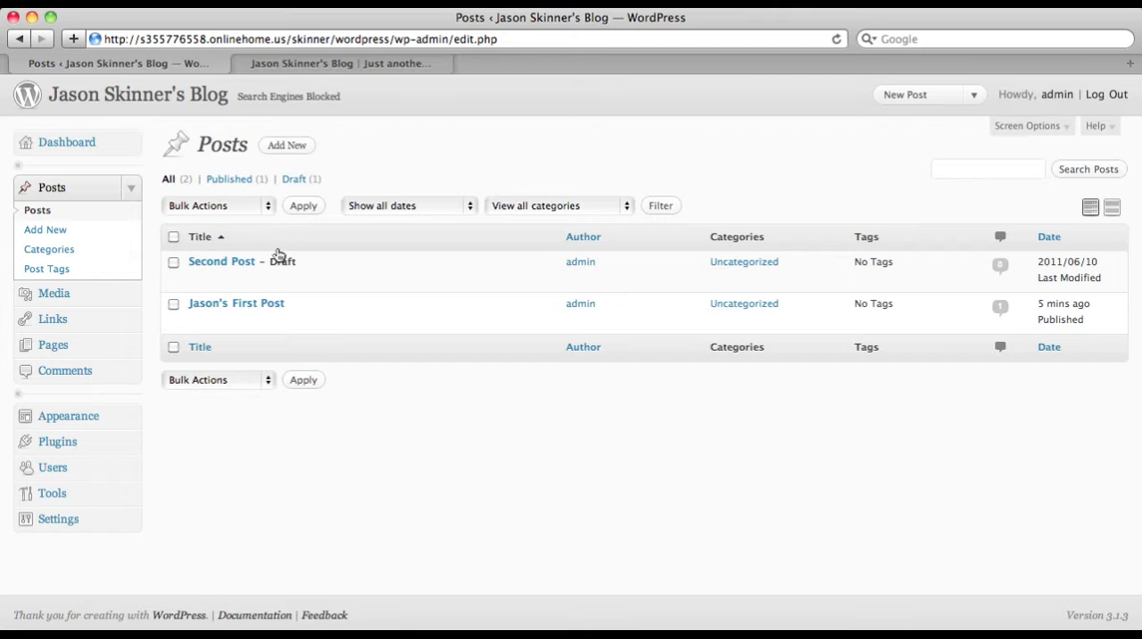
mouse_move(281, 263)
left_click(237, 262)
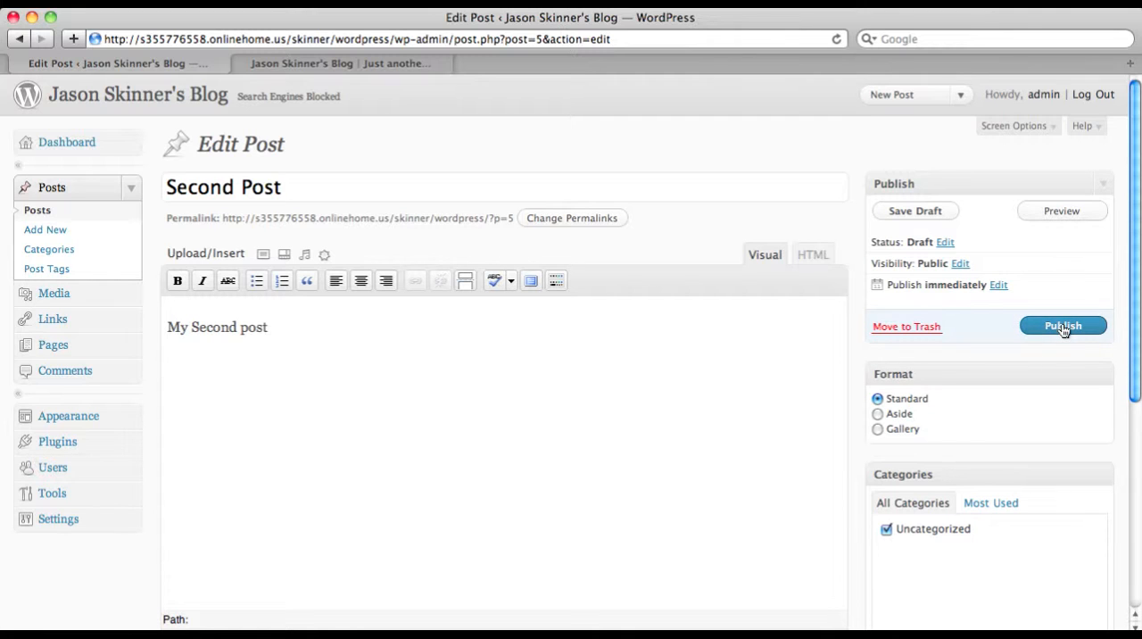
left_click(1063, 326)
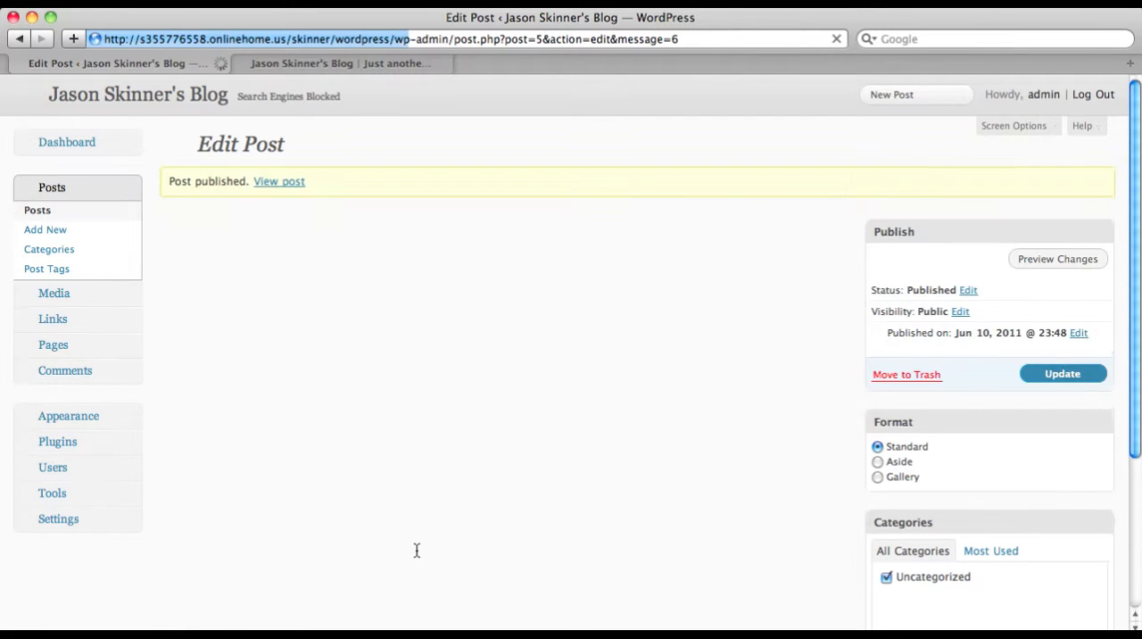
Reload the blog's public front page and examine the order and content of its posts
left_click(344, 66)
left_click(425, 39)
key("Return")
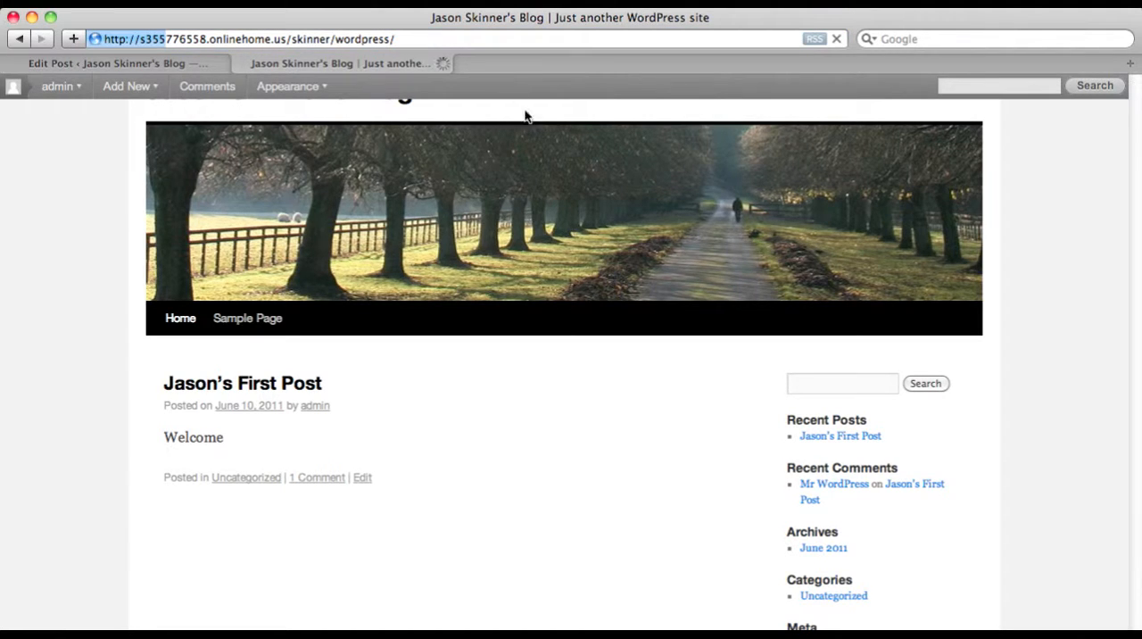
scroll(554, 221, "down", 3)
scroll(554, 222, "down", 1)
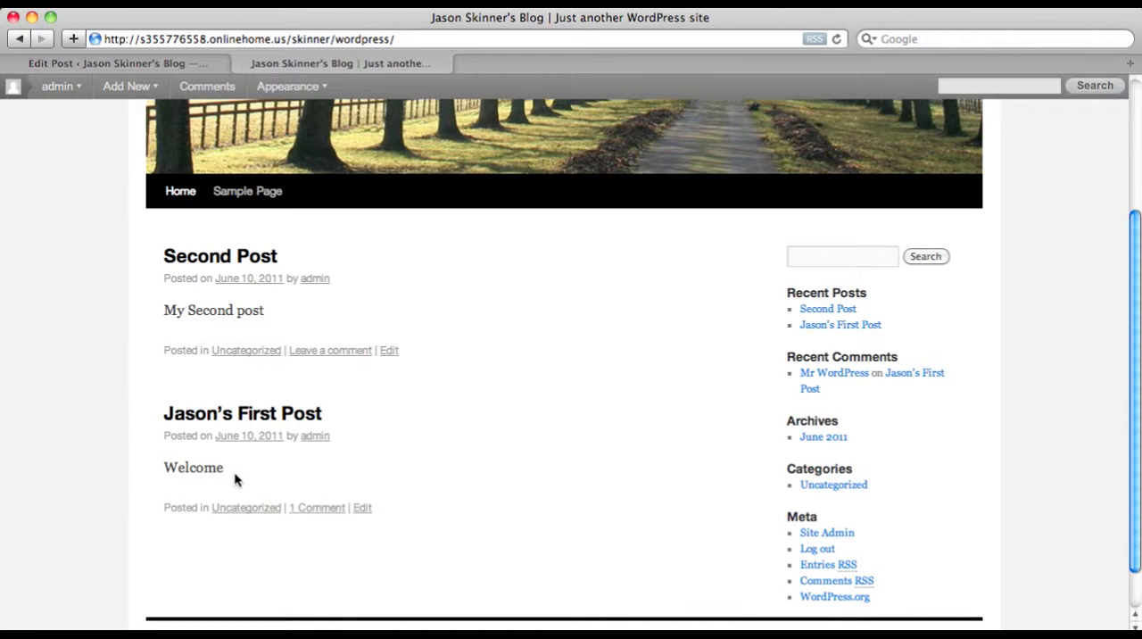
scroll(688, 436, "up", 5)
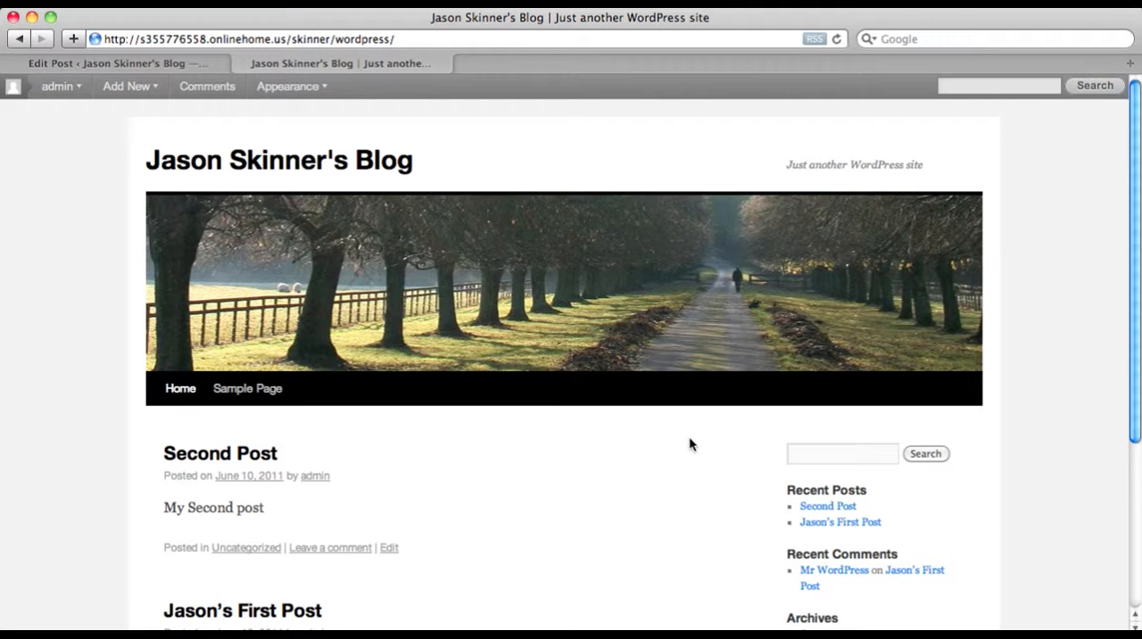
scroll(688, 438, "down", 3)
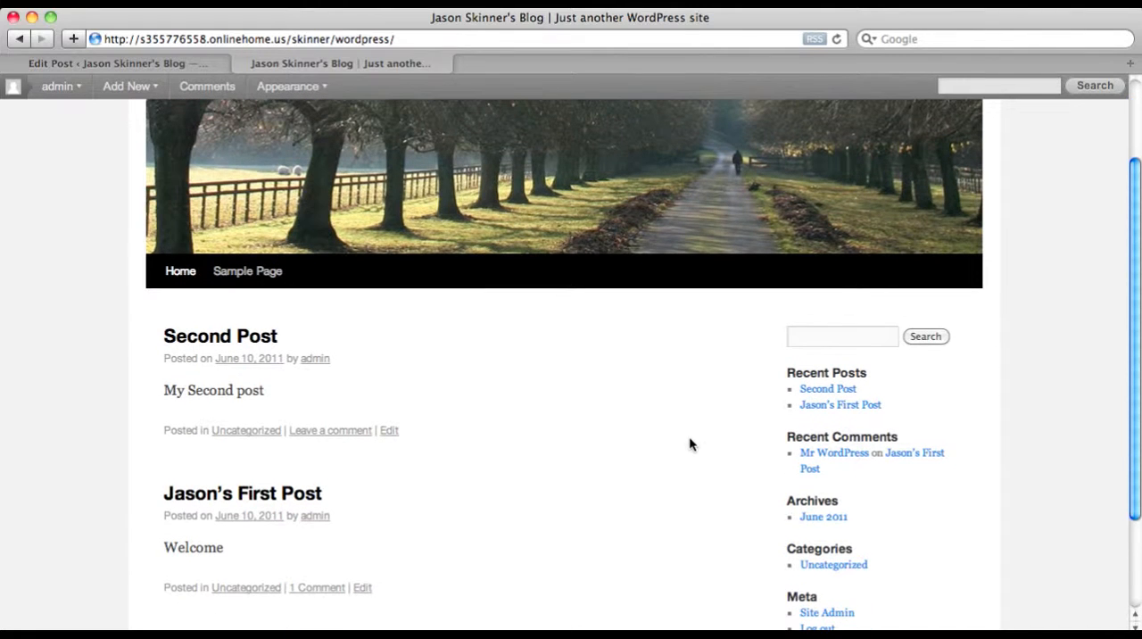
scroll(688, 443, "down", 1)
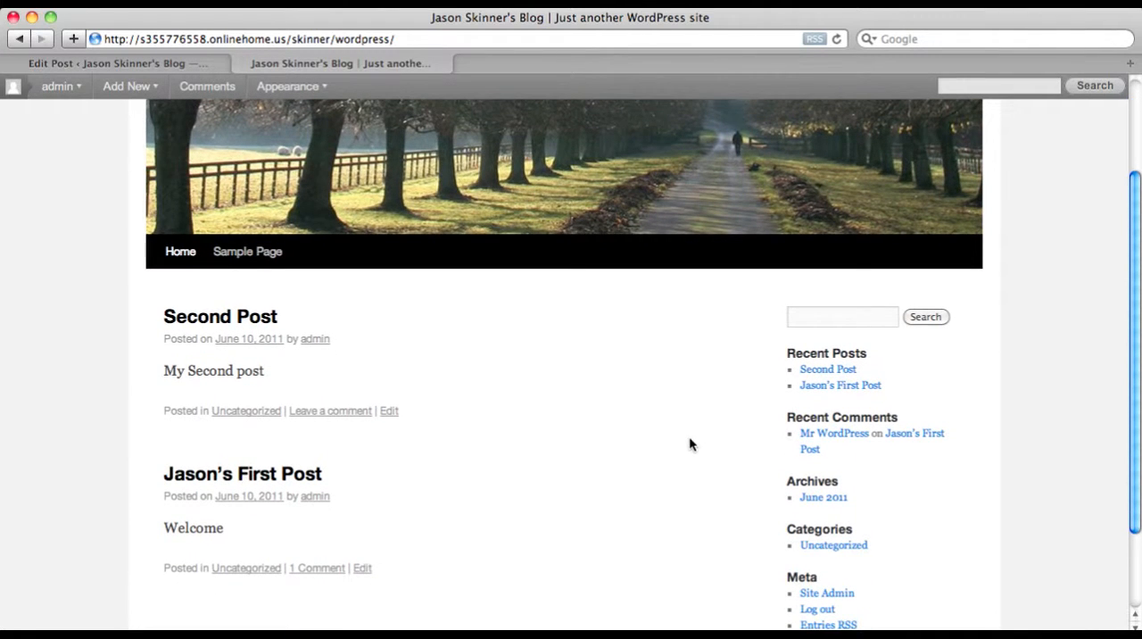
scroll(692, 441, "up", 2)
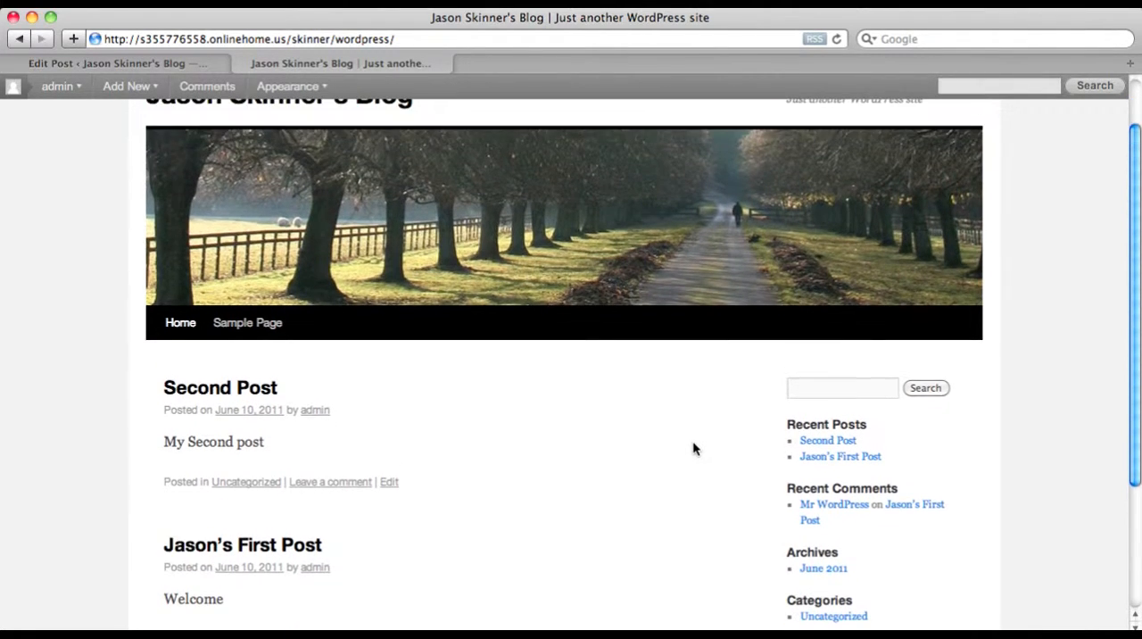
scroll(427, 387, "down", 1)
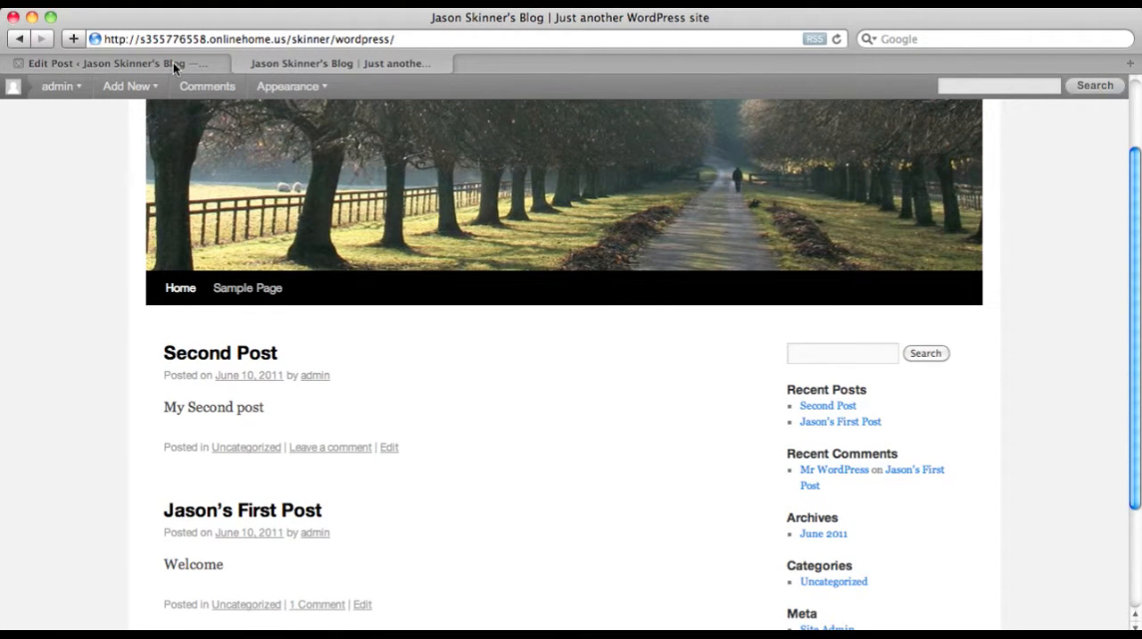
scroll(663, 463, "down", 1)
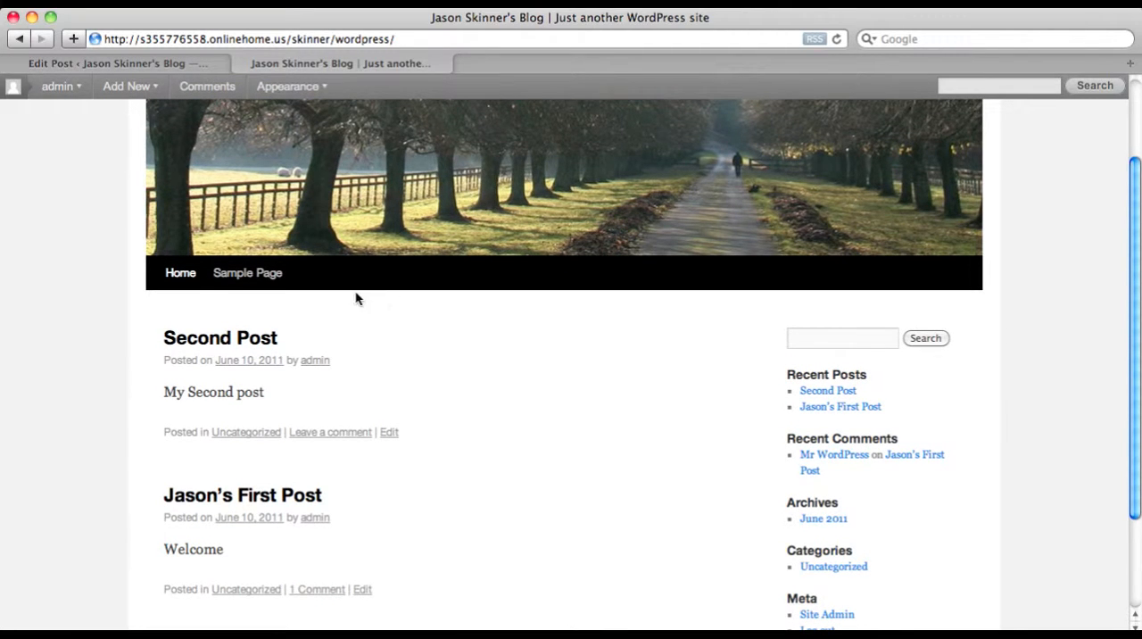
Open the "Second Post" entry on its own page and examine its web address and content
left_click(257, 339)
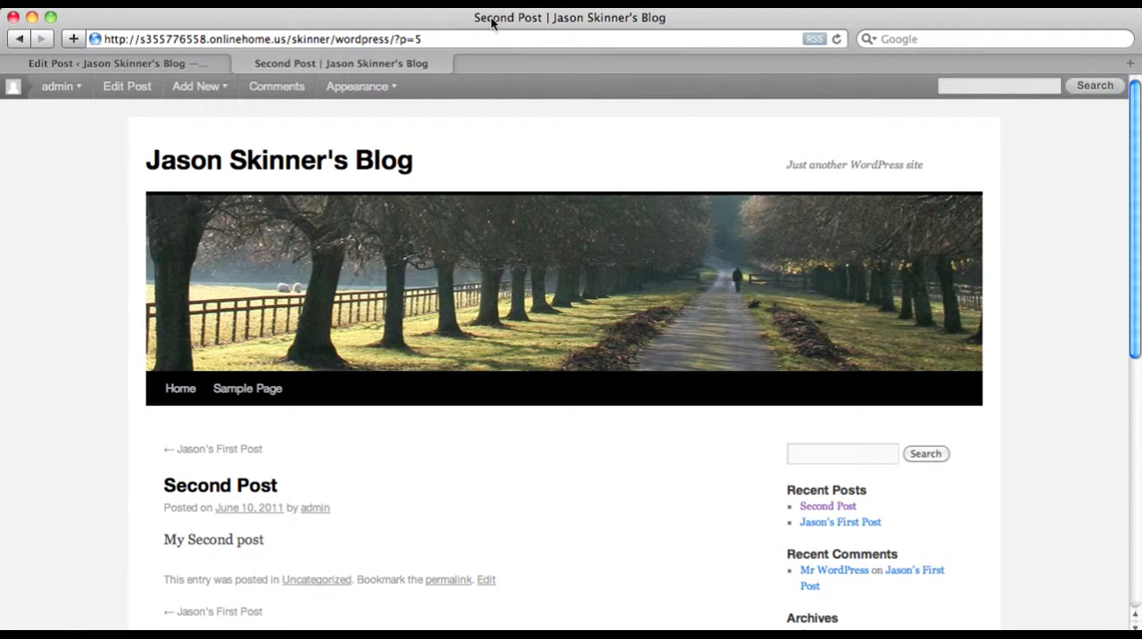
left_click(437, 39)
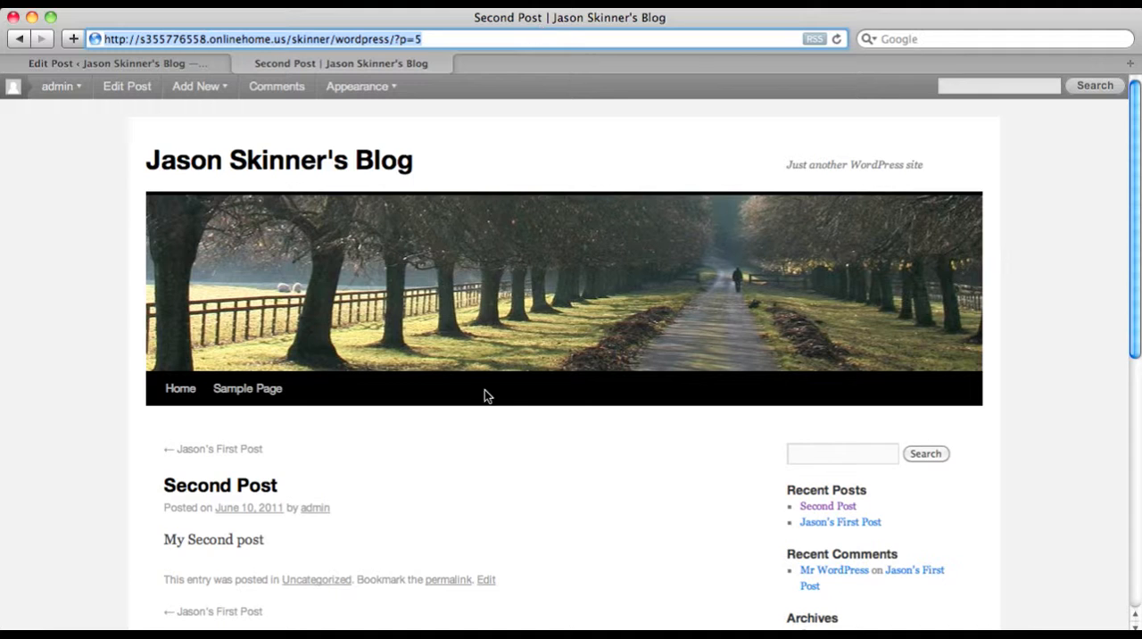
scroll(501, 487, "down", 2)
scroll(501, 487, "up", 1)
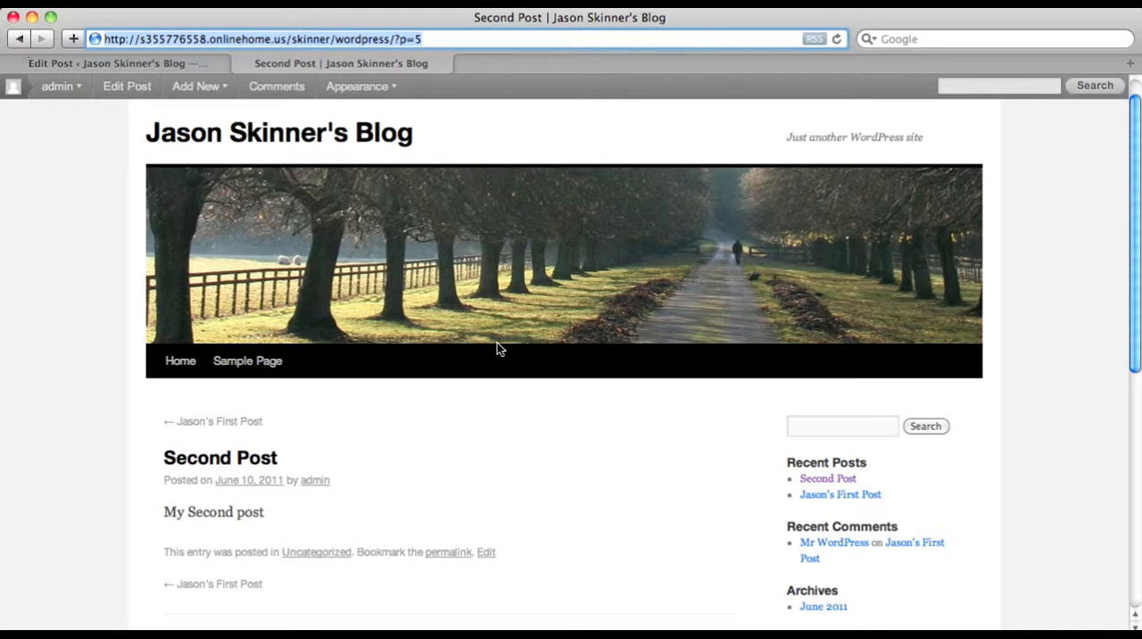
scroll(636, 470, "down", 2)
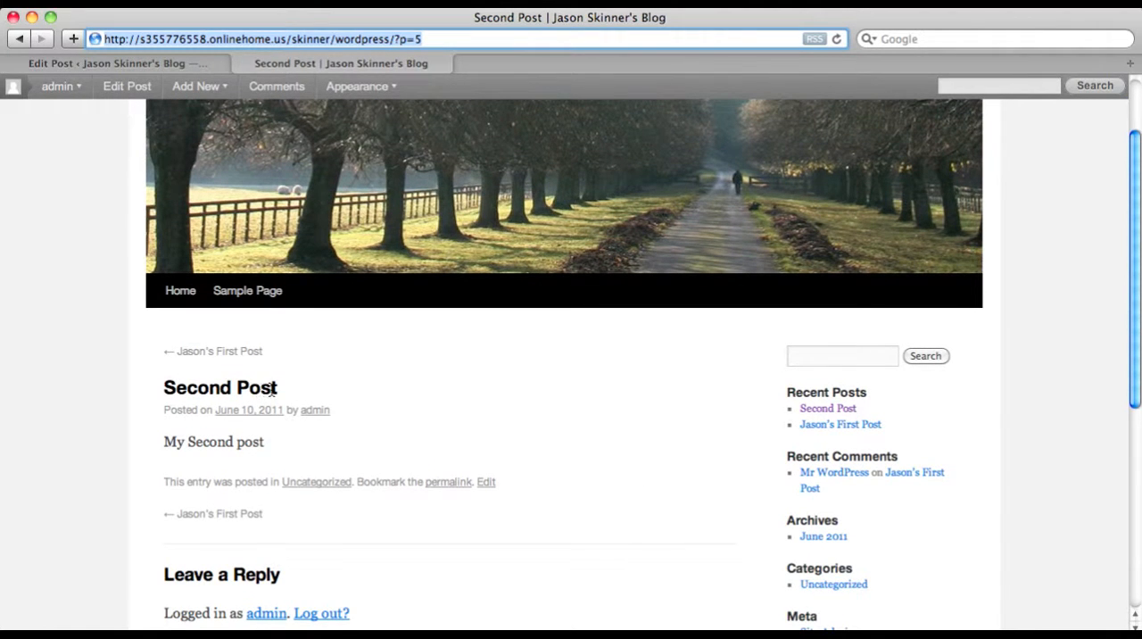
scroll(402, 390, "up", 3)
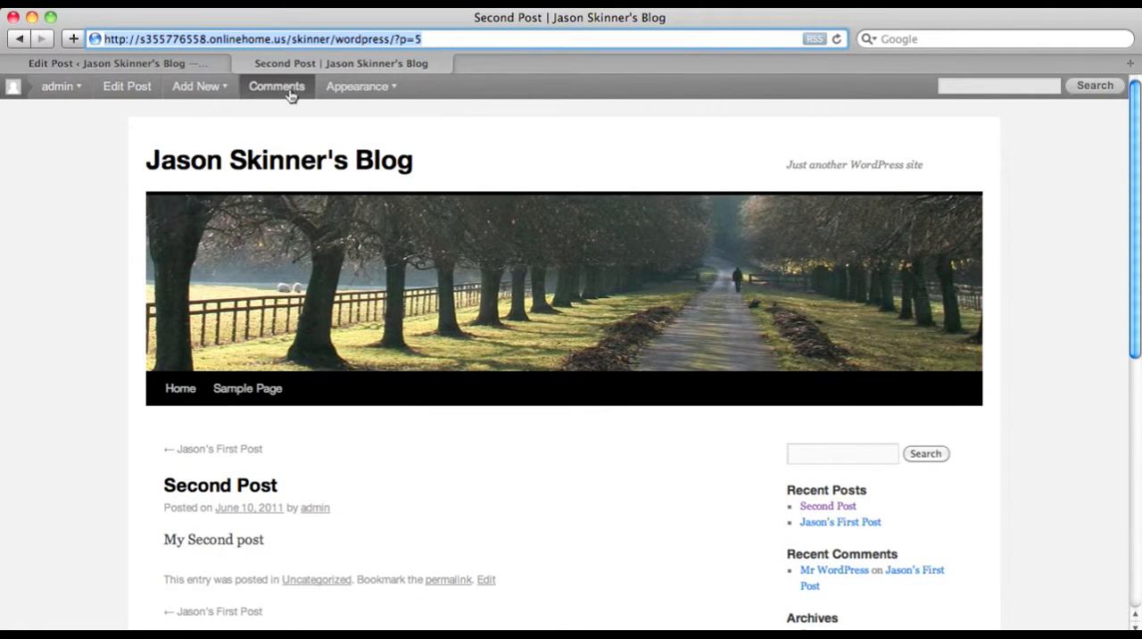
Remove "?p=5" from the post's web address and load the blog's front page
left_click(359, 43)
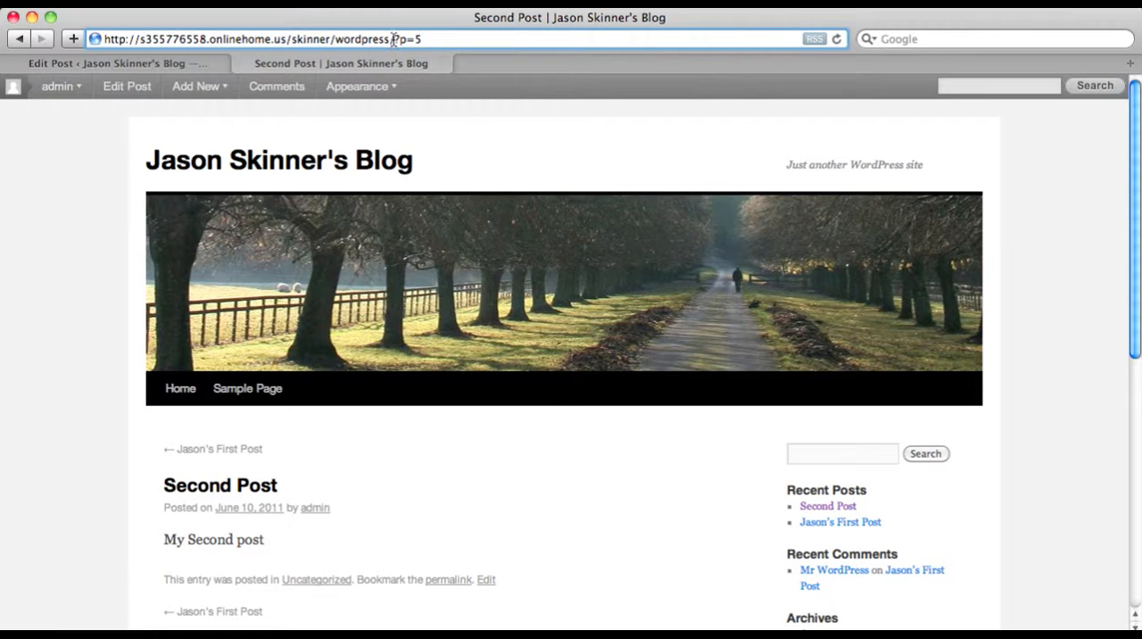
left_click_drag(389, 43, 443, 48)
key("BackSpace")
key("Return")
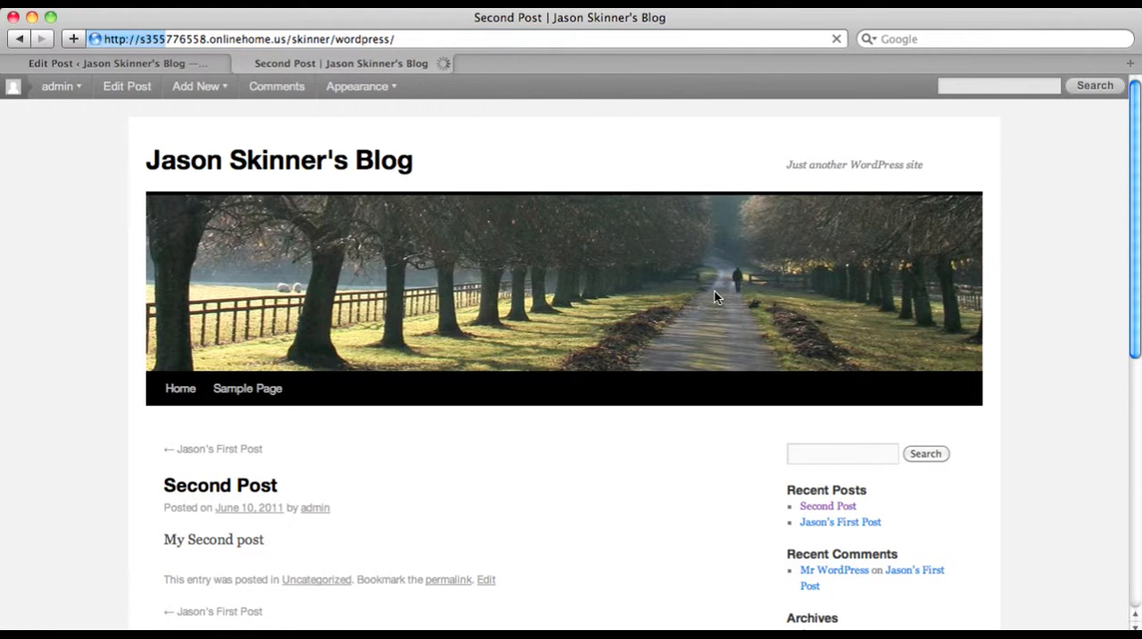
Reopen the "Second Post" entry from the front page and highlight its web address
scroll(710, 311, "down", 3)
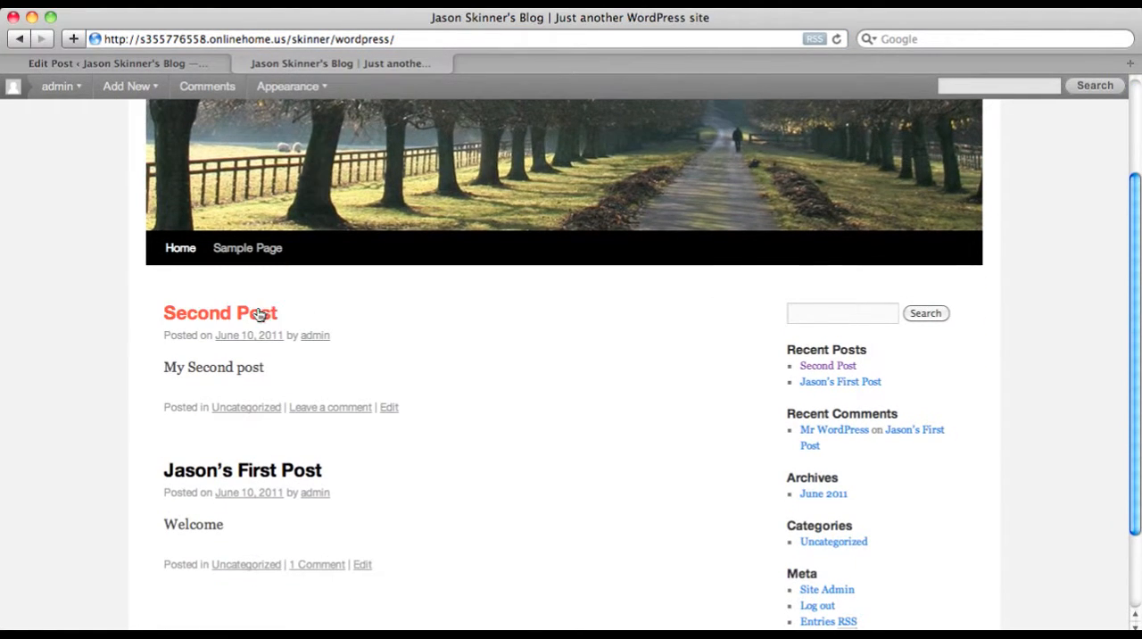
left_click(257, 314)
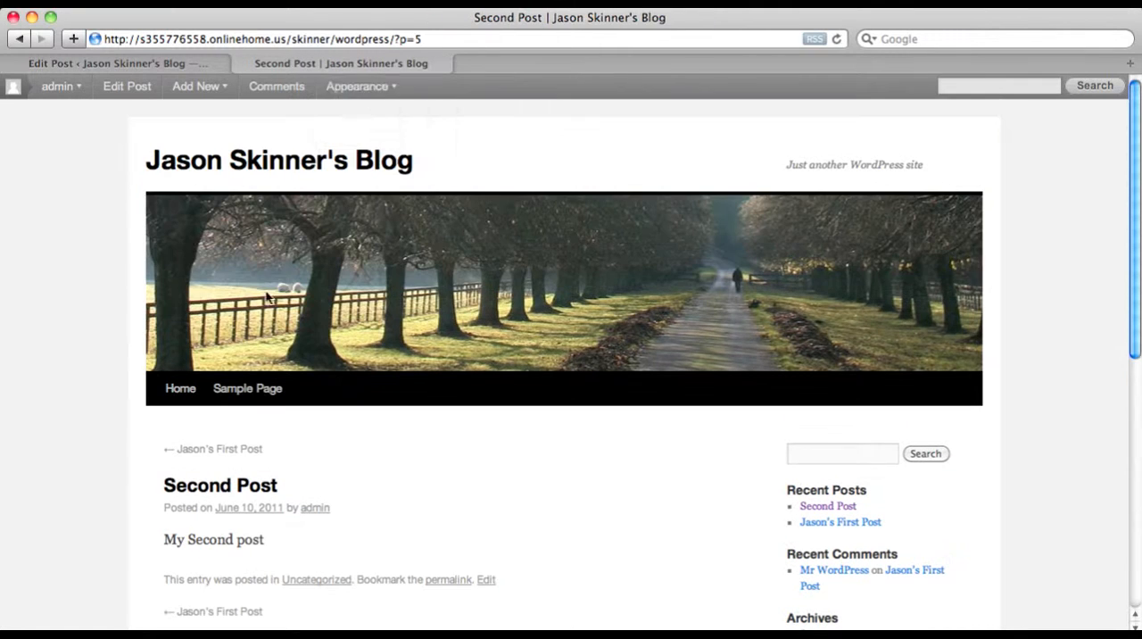
left_click(430, 40)
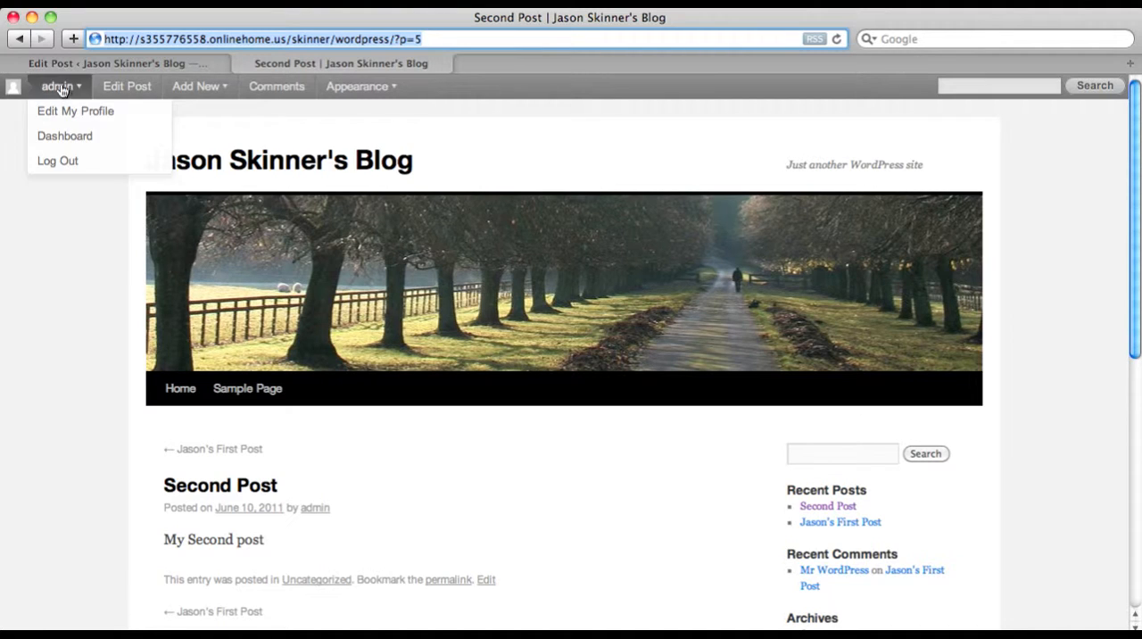
Go back from the single post to the blog's front page by shortening the address to end in "/skinner/wordpress/"
left_click(453, 35)
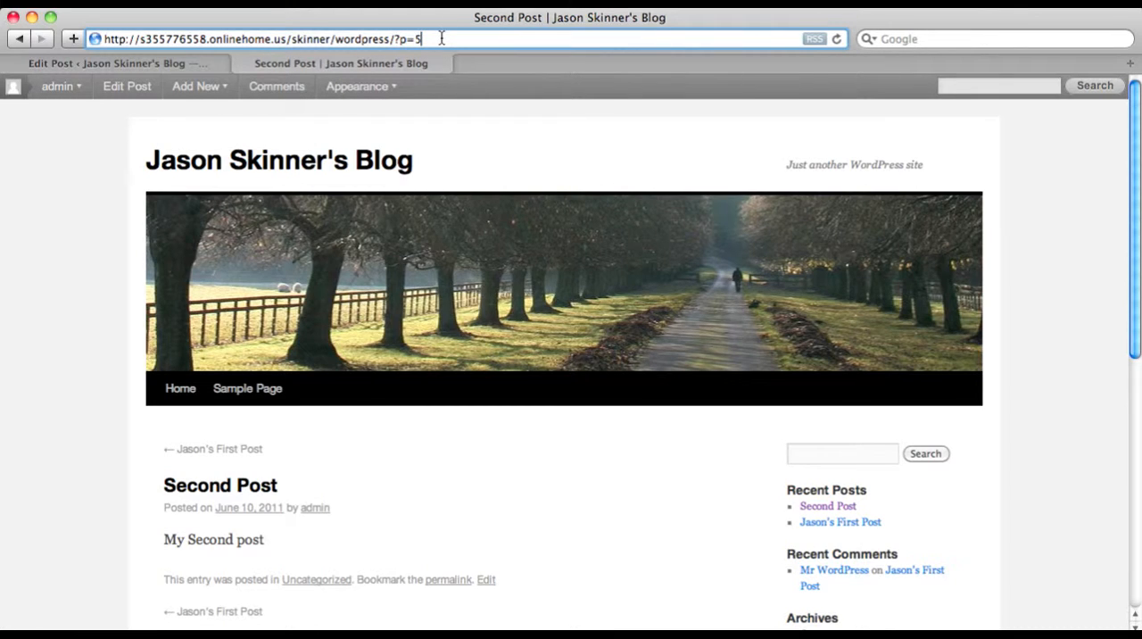
key("BackSpace")
key("BackSpace")
key("BackSpace")
key("BackSpace")
key("Return")
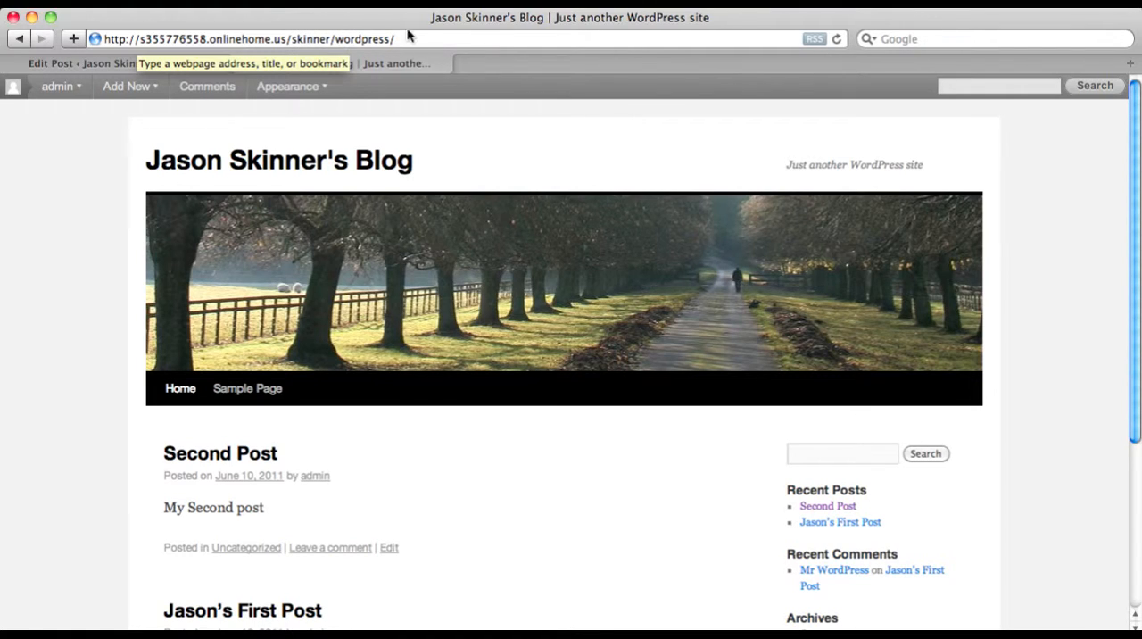
Reload the blog's front page and open the comment form of the "Second Post" entry
left_click(430, 42)
key("Return")
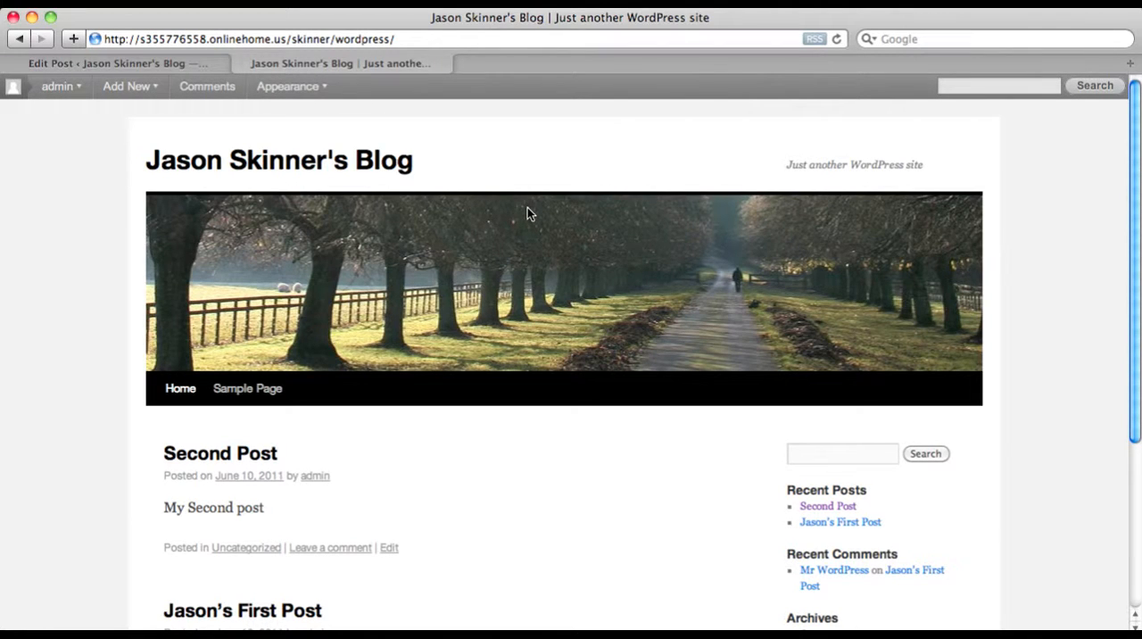
scroll(378, 253, "down", 3)
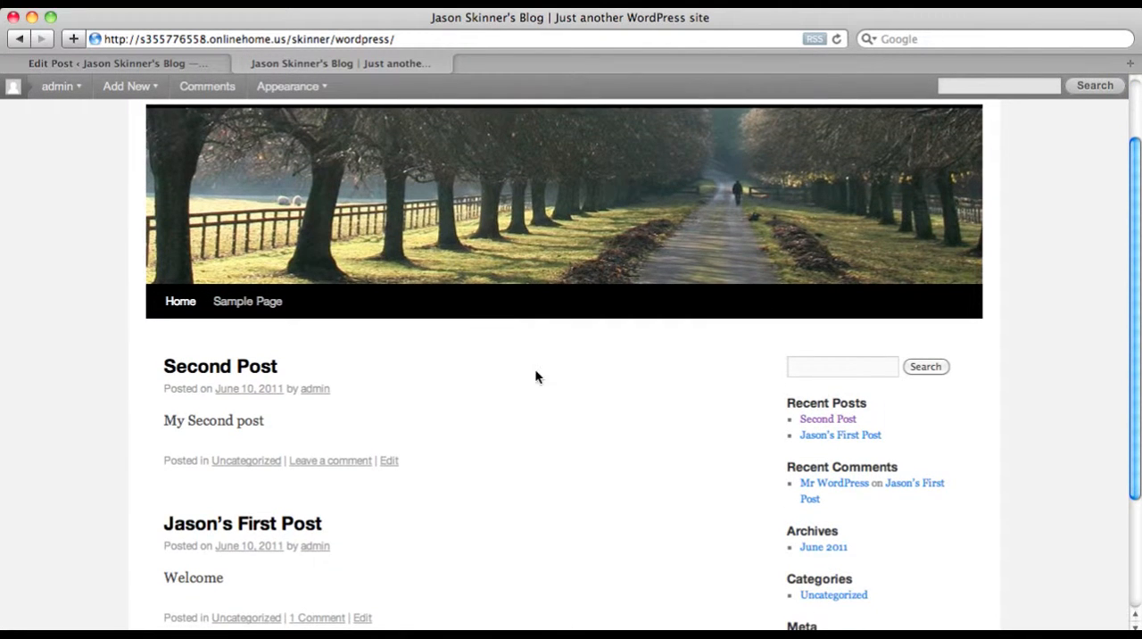
left_click(360, 461)
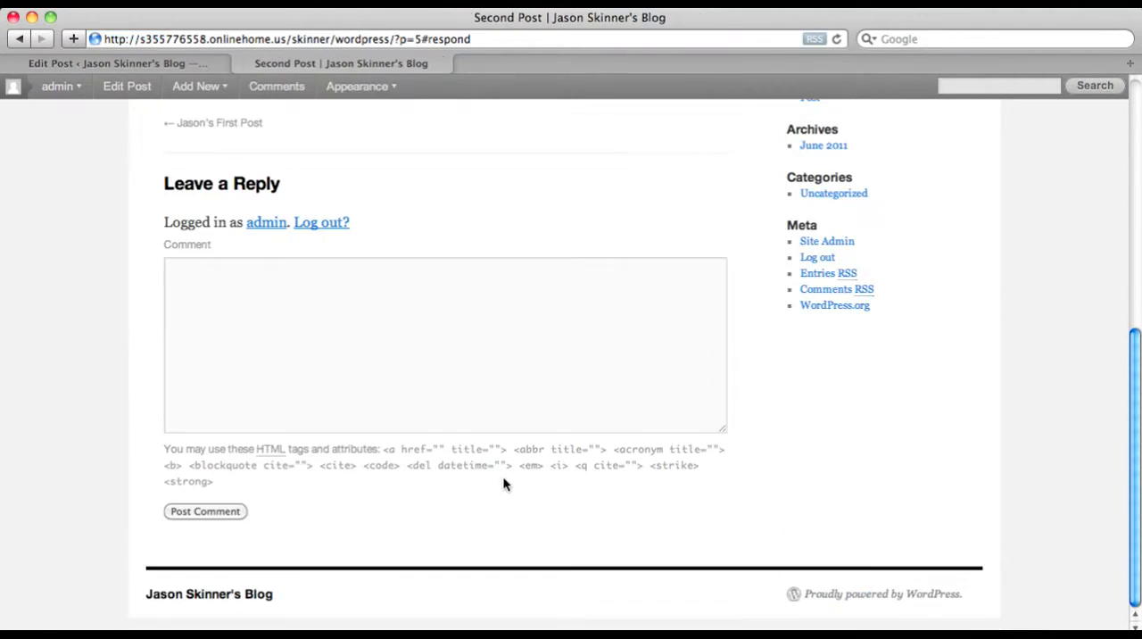
Post the comment "This is a comment!" on the "Second Post" entry
left_click(220, 286)
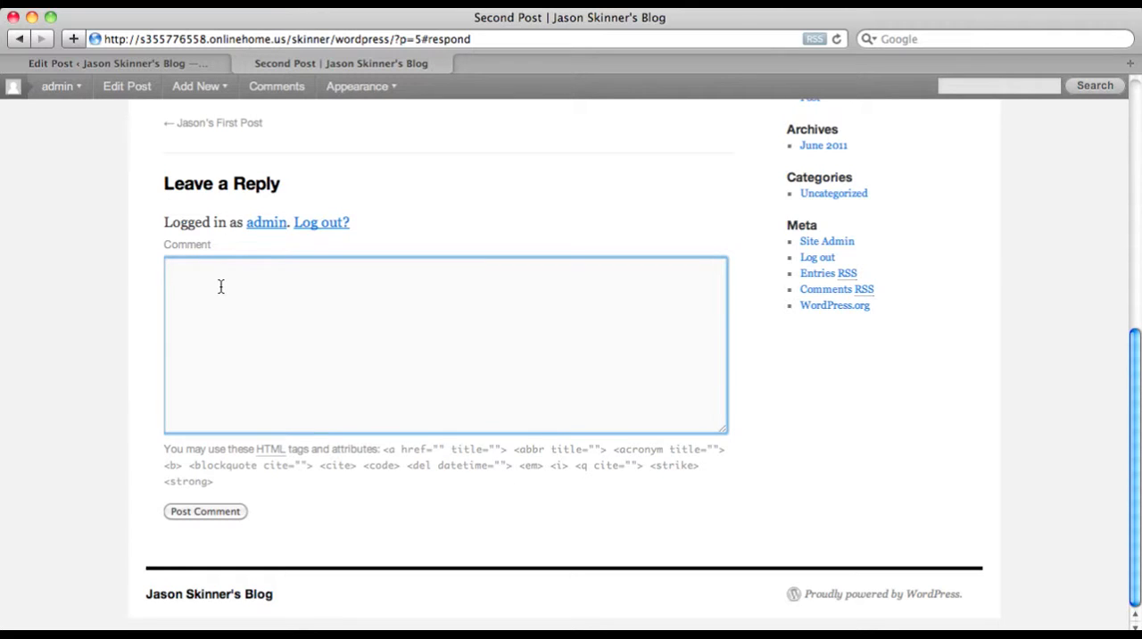
type("This is")
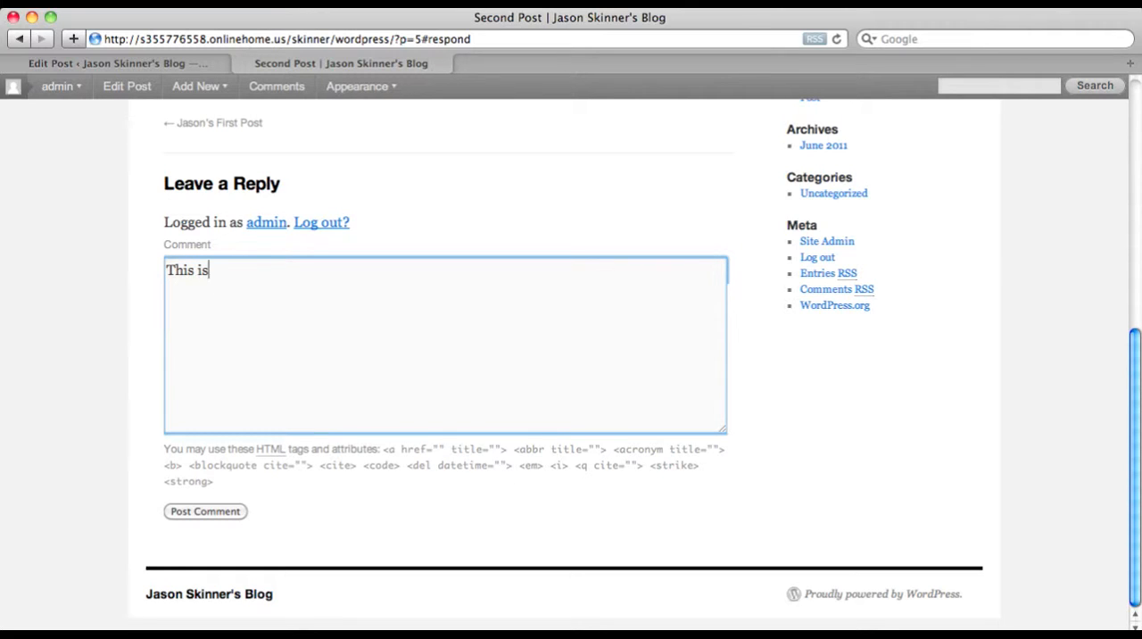
type(" a comment!")
left_click(231, 512)
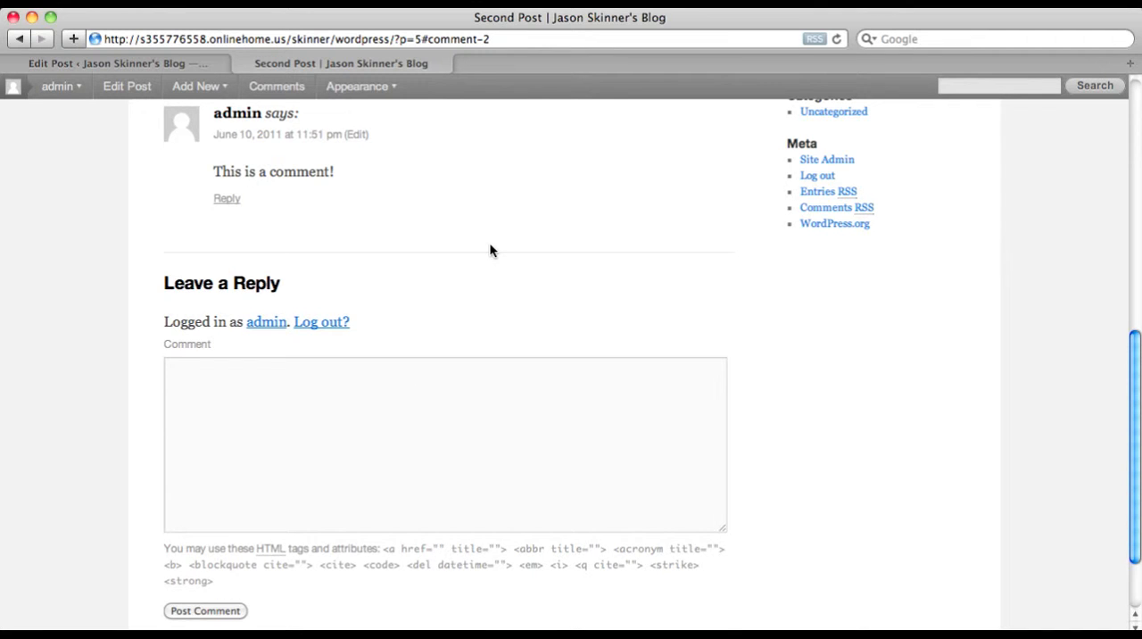
Examine how the posted comment is shown on the "Second Post" page
scroll(490, 248, "up", 4)
scroll(489, 250, "up", 3)
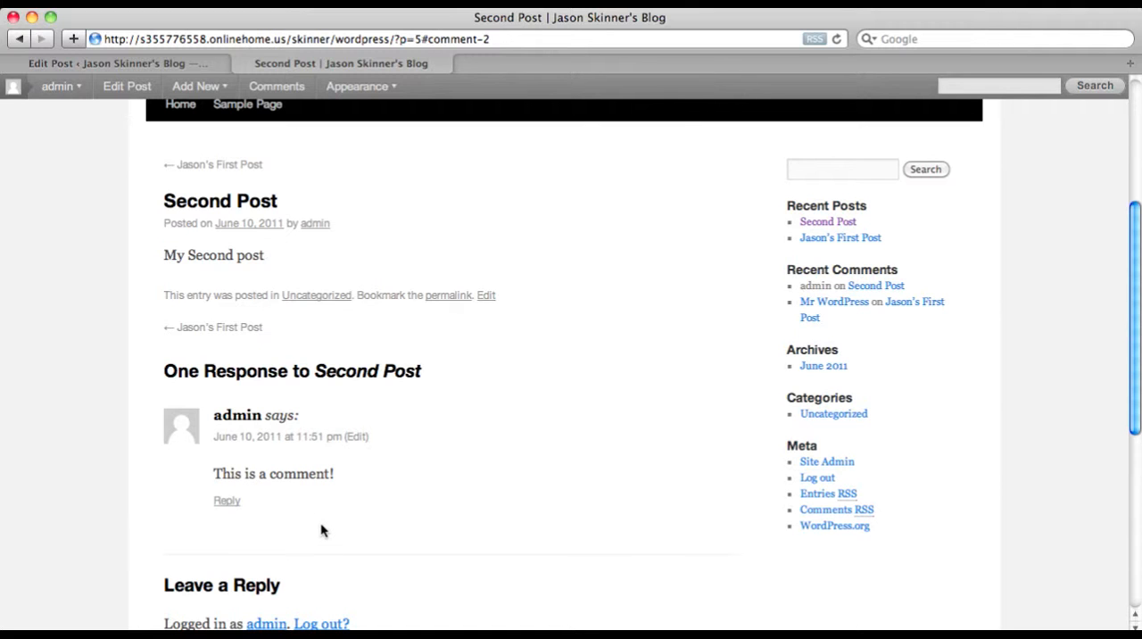
scroll(334, 521, "up", 5)
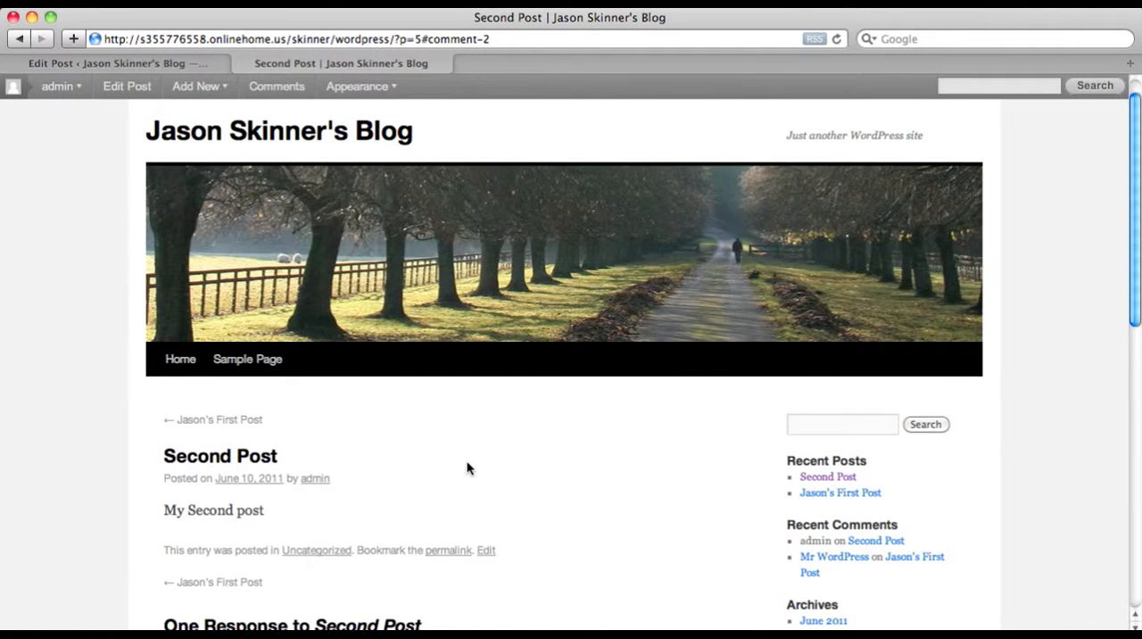
scroll(467, 468, "down", 5)
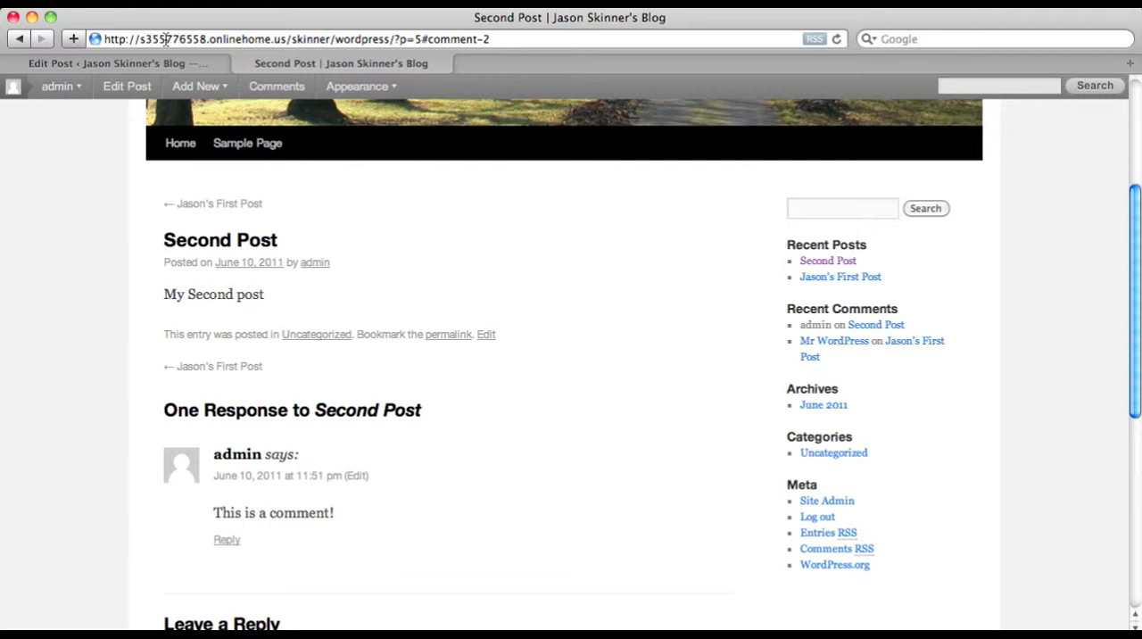
scroll(618, 380, "down", 1)
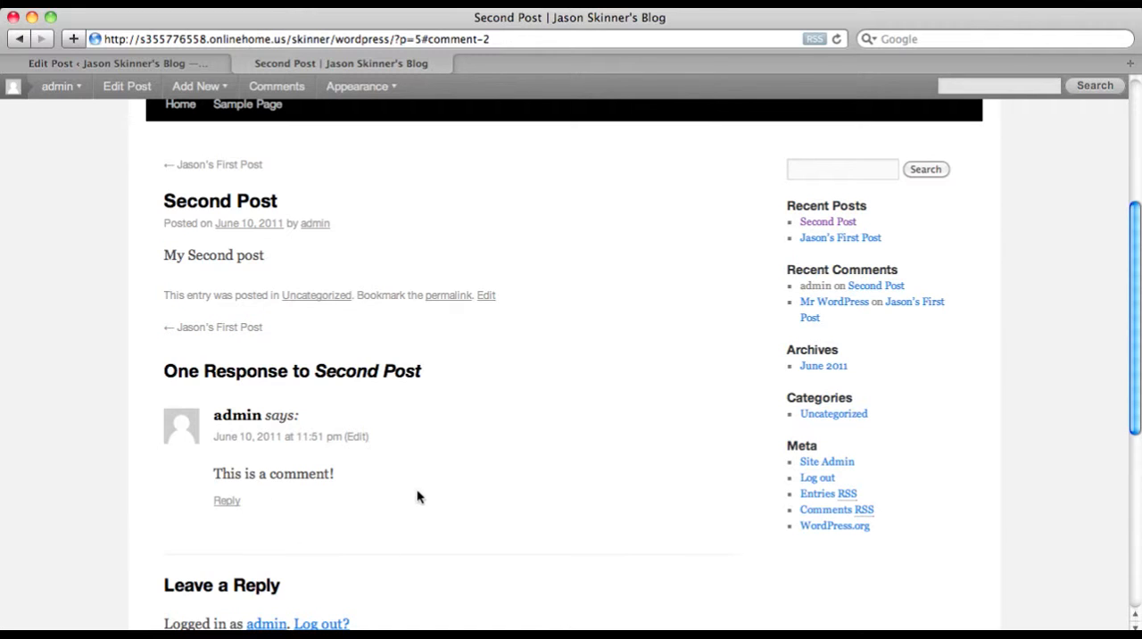
scroll(418, 497, "down", 1)
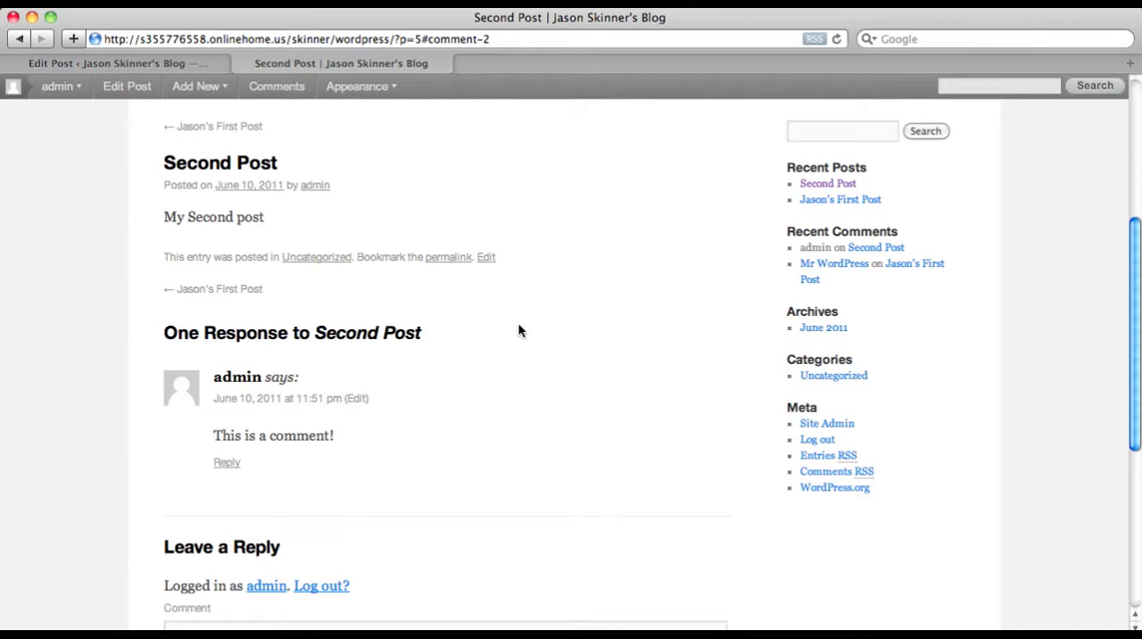
scroll(540, 499, "up", 3)
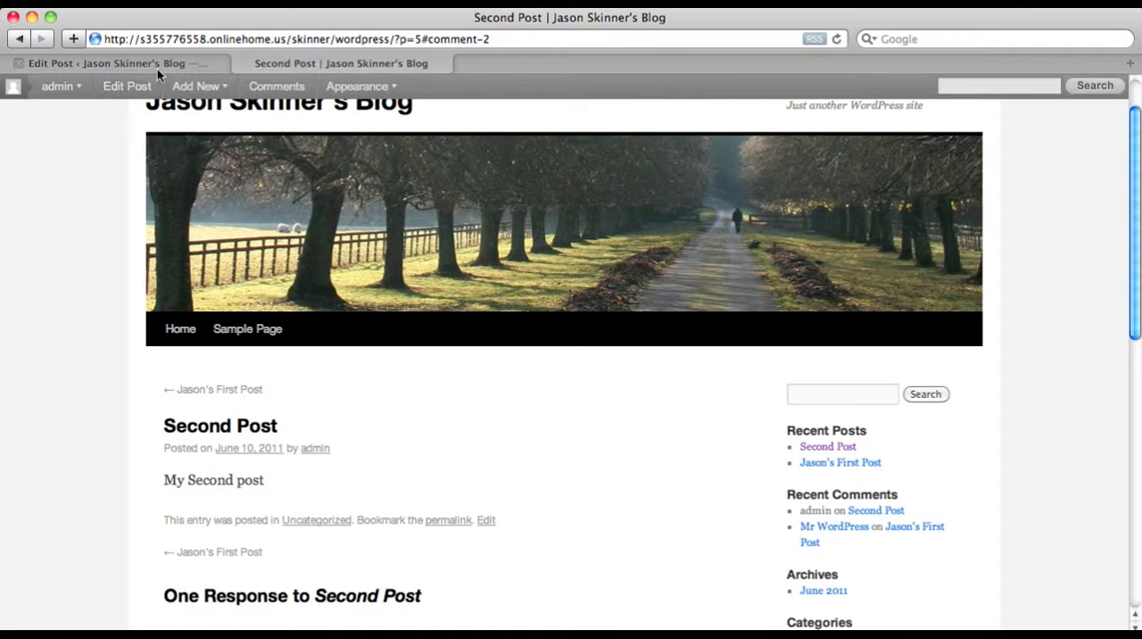
Return to the blog's administration area, go to the Dashboard and open the comments list
left_click(156, 65)
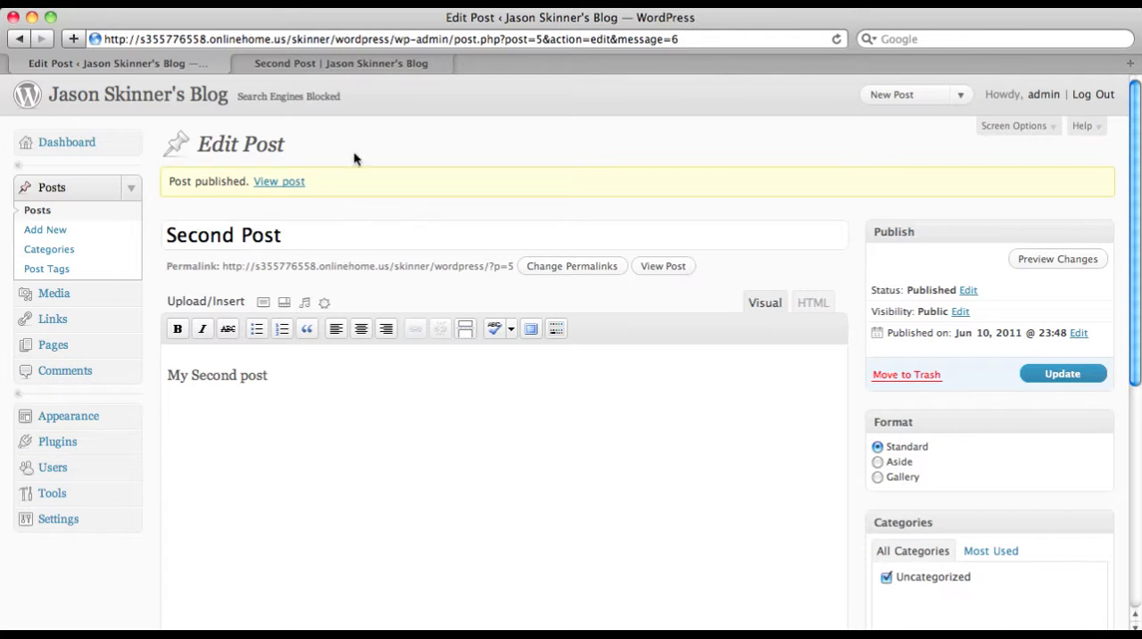
left_click(59, 144)
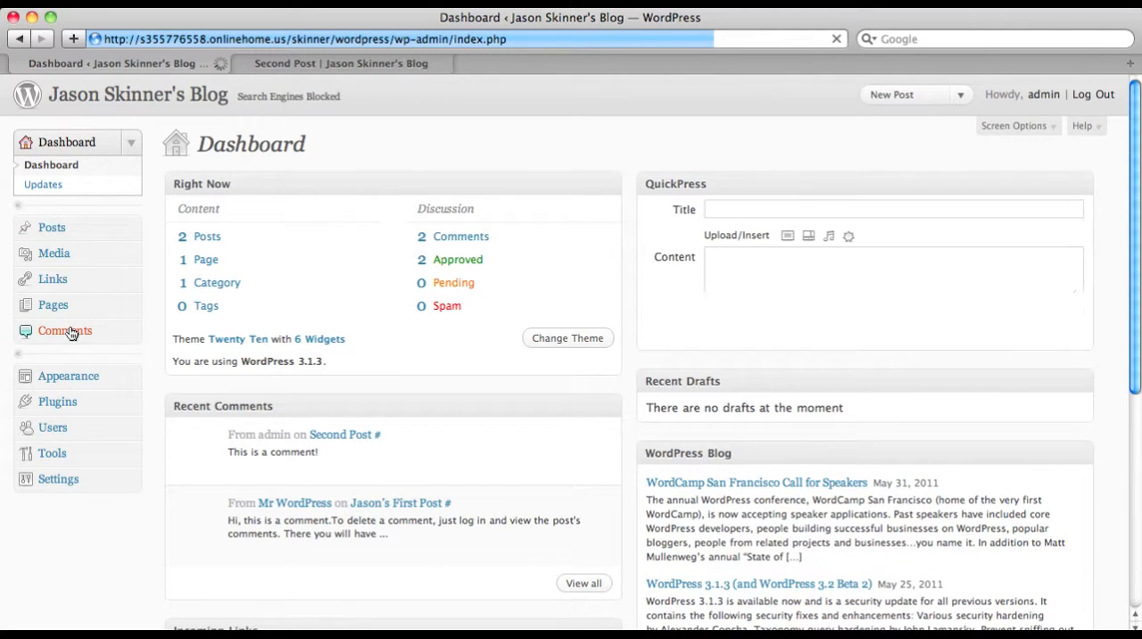
left_click(66, 331)
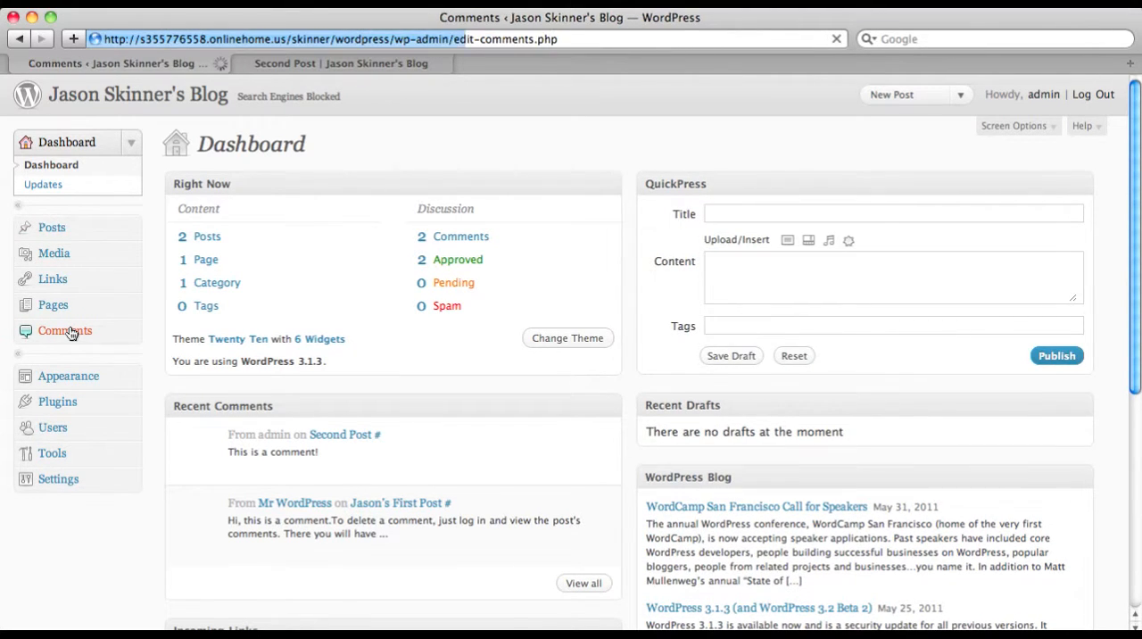
mouse_move(283, 286)
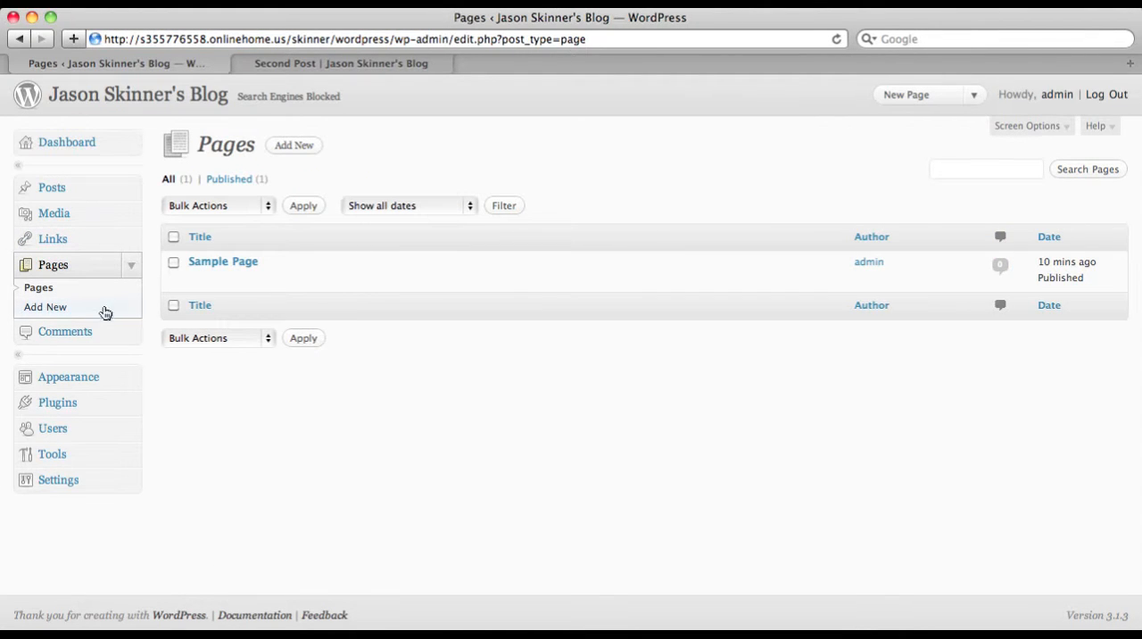
Start a new page titled with the blog owner's first name in the possessive, followed by "First Page"
left_click(51, 308)
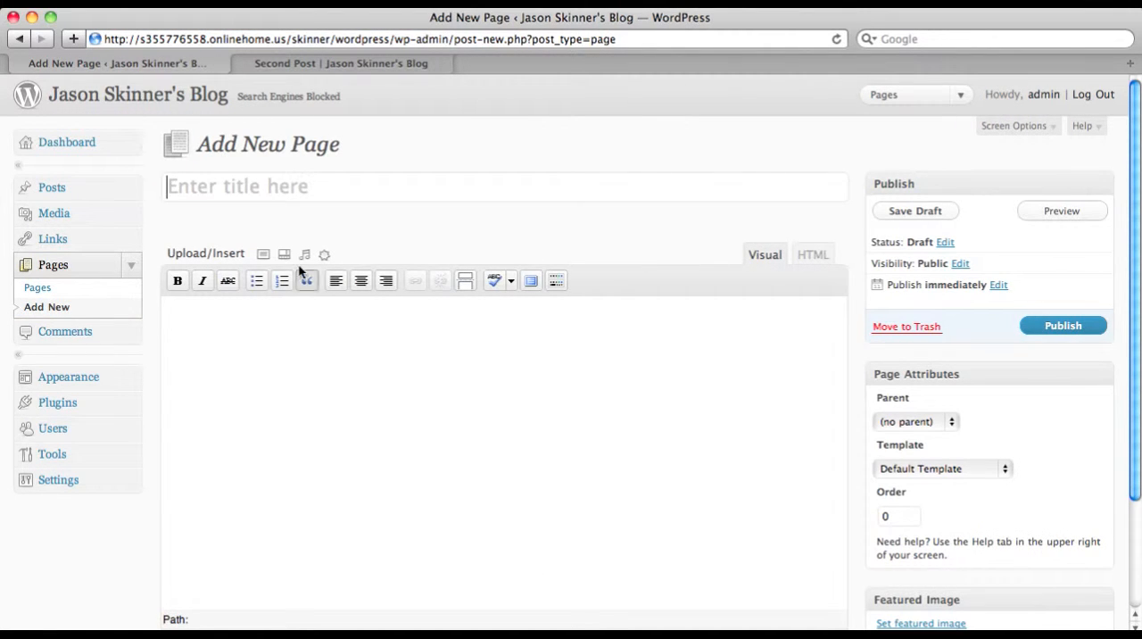
type("Jason")
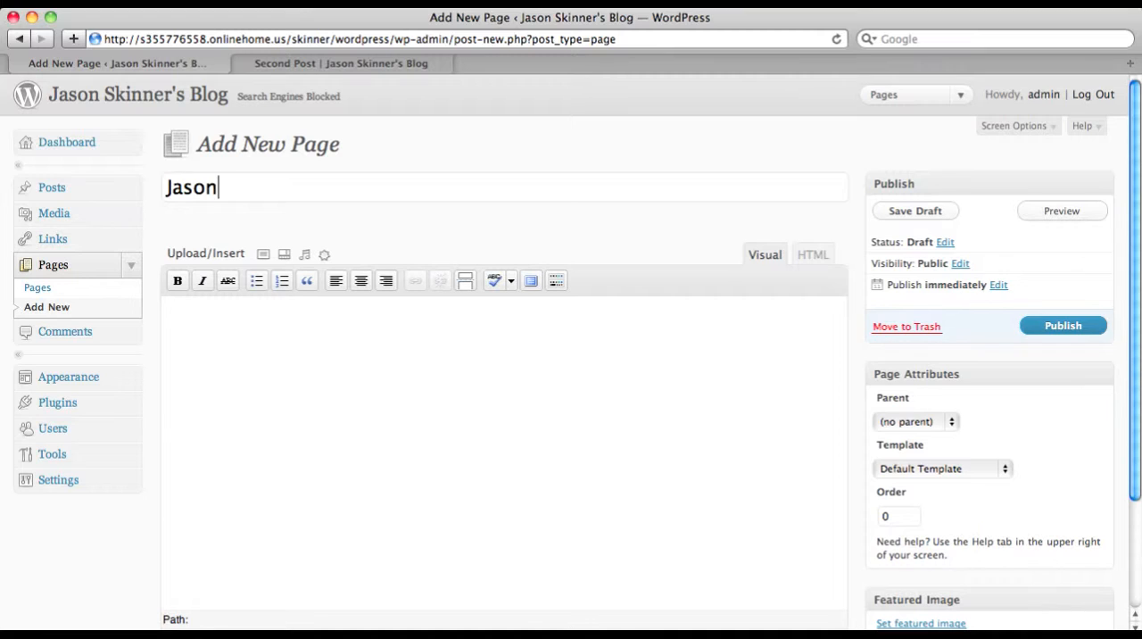
type("'s First Page")
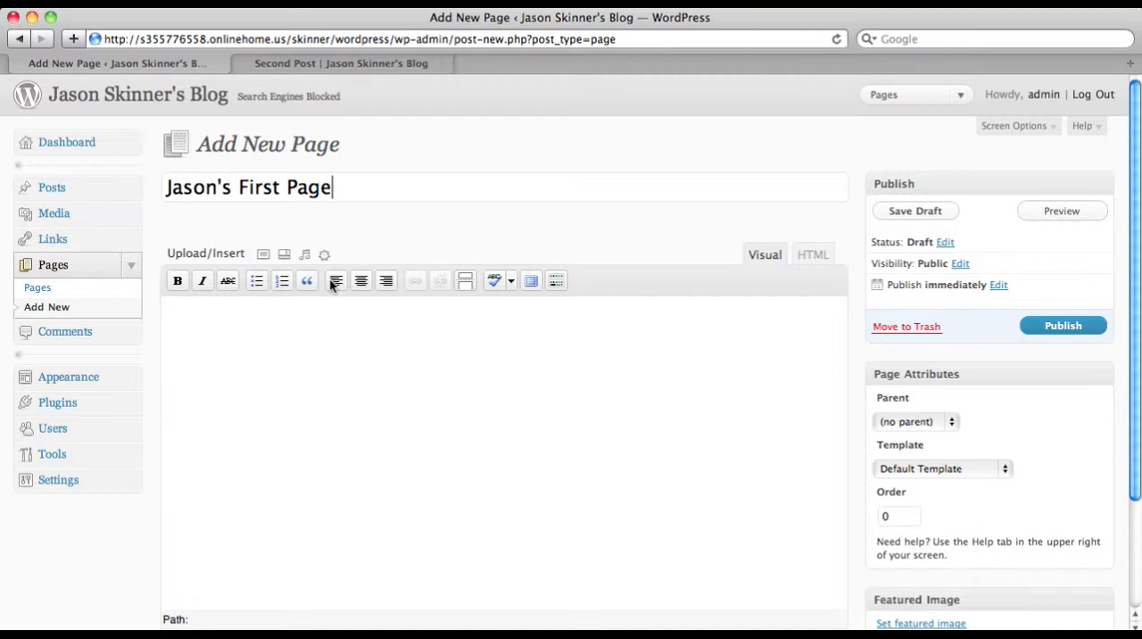
Enter "First Page Content goes here!" as the new page's body text and publish the page
left_click(312, 330)
type("Fir")
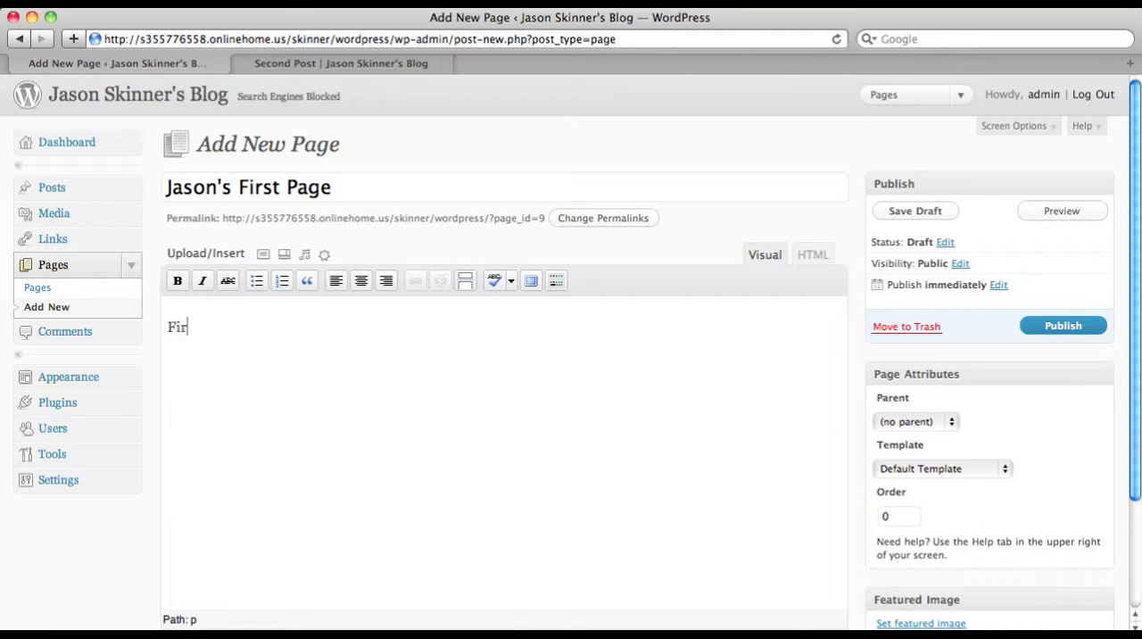
type("st Page Content goes he")
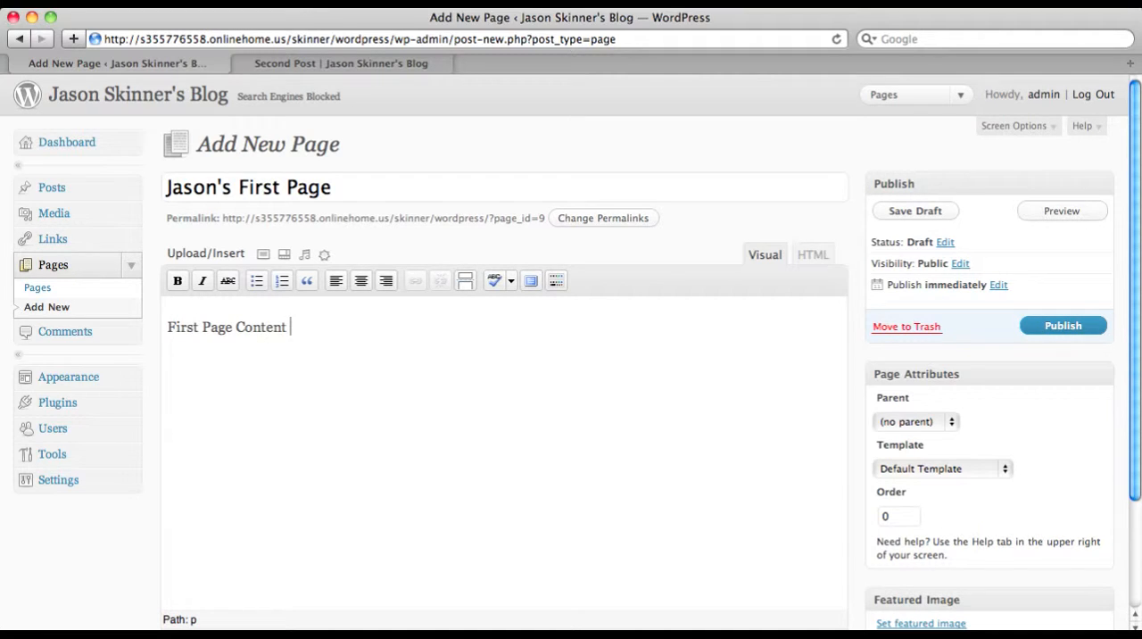
type("re!")
left_click(1063, 327)
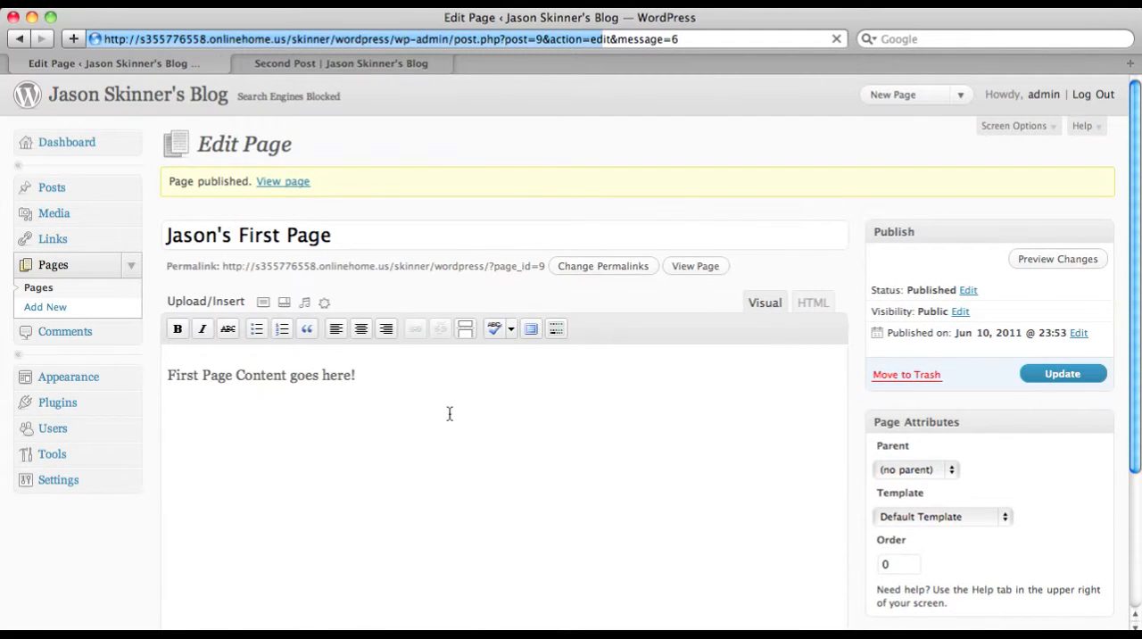
Return to the public blog's front page and examine its navigation links and posts
left_click(388, 67)
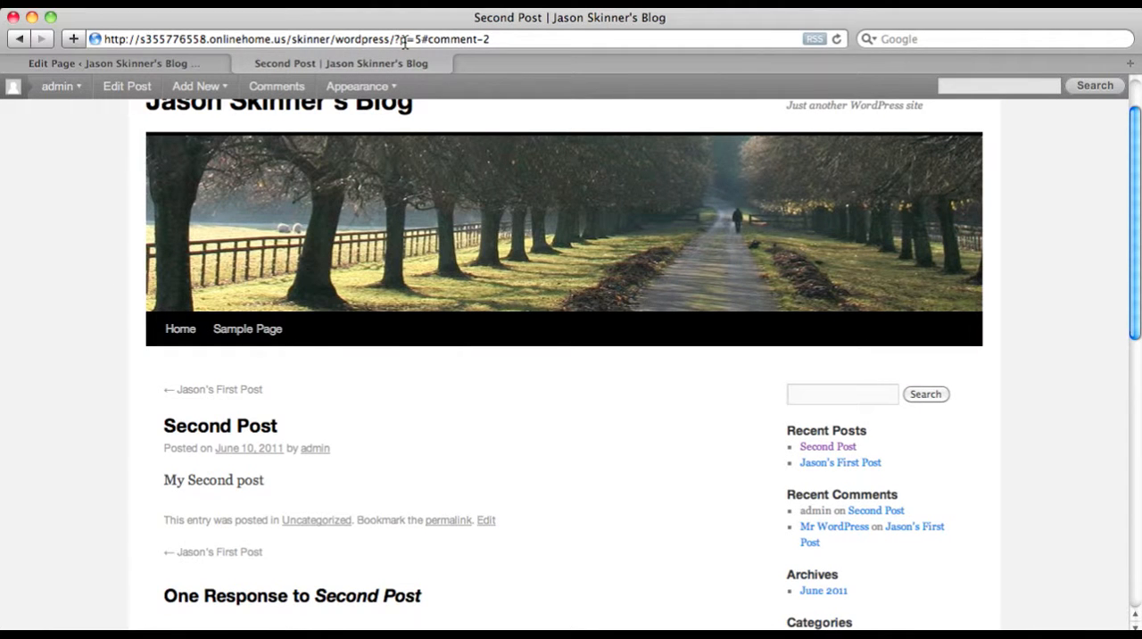
left_click_drag(401, 40, 545, 59)
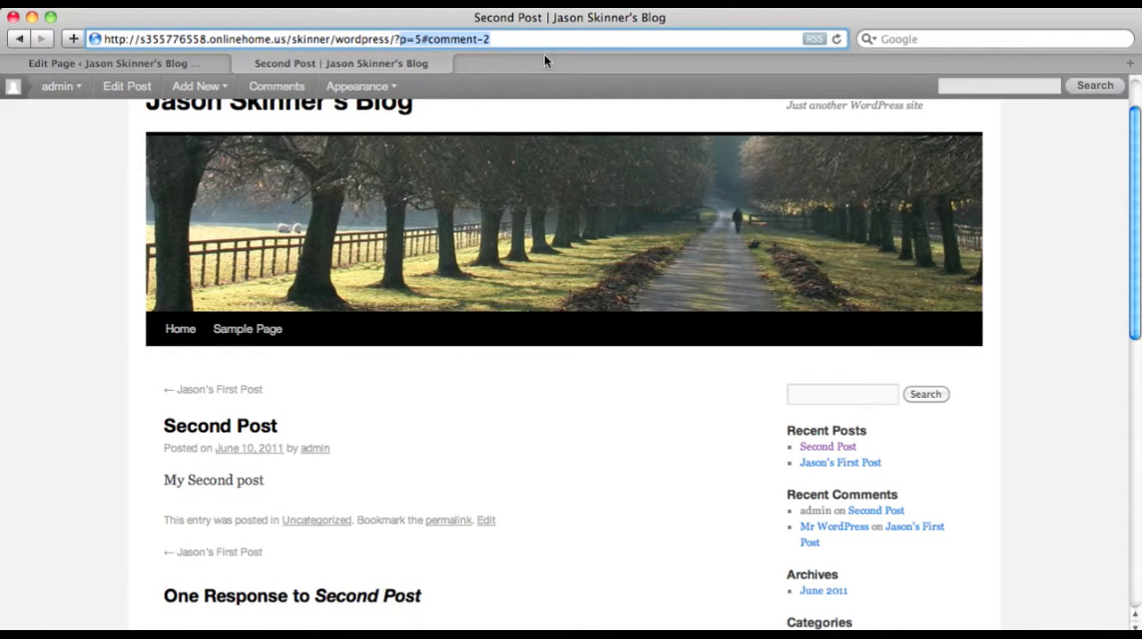
left_click(181, 328)
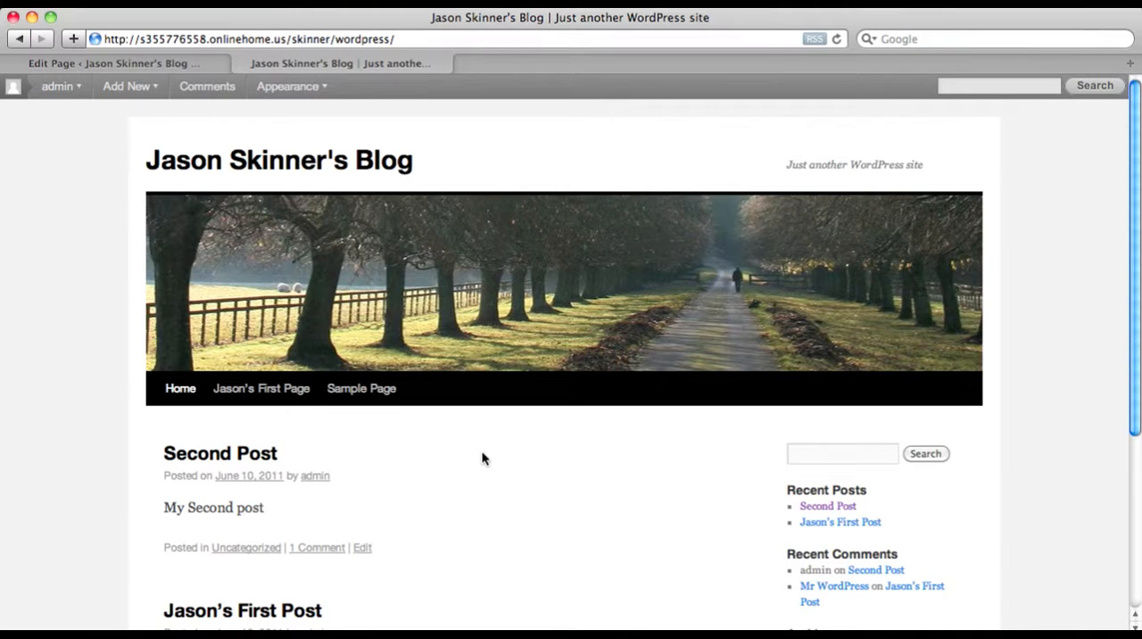
scroll(482, 458, "down", 1)
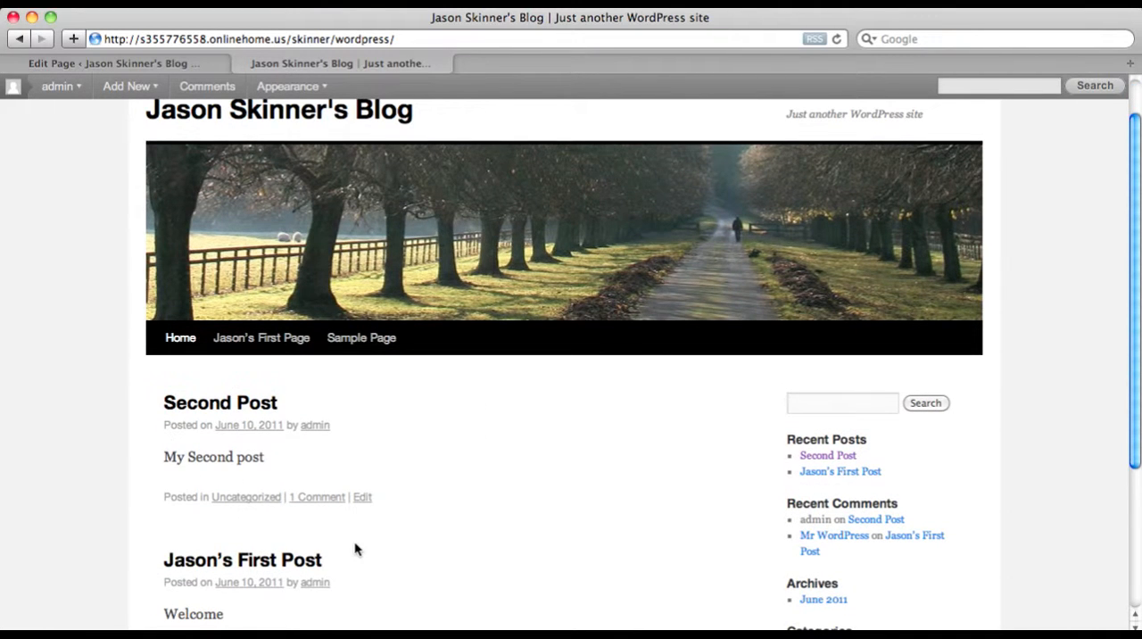
scroll(530, 509, "down", 3)
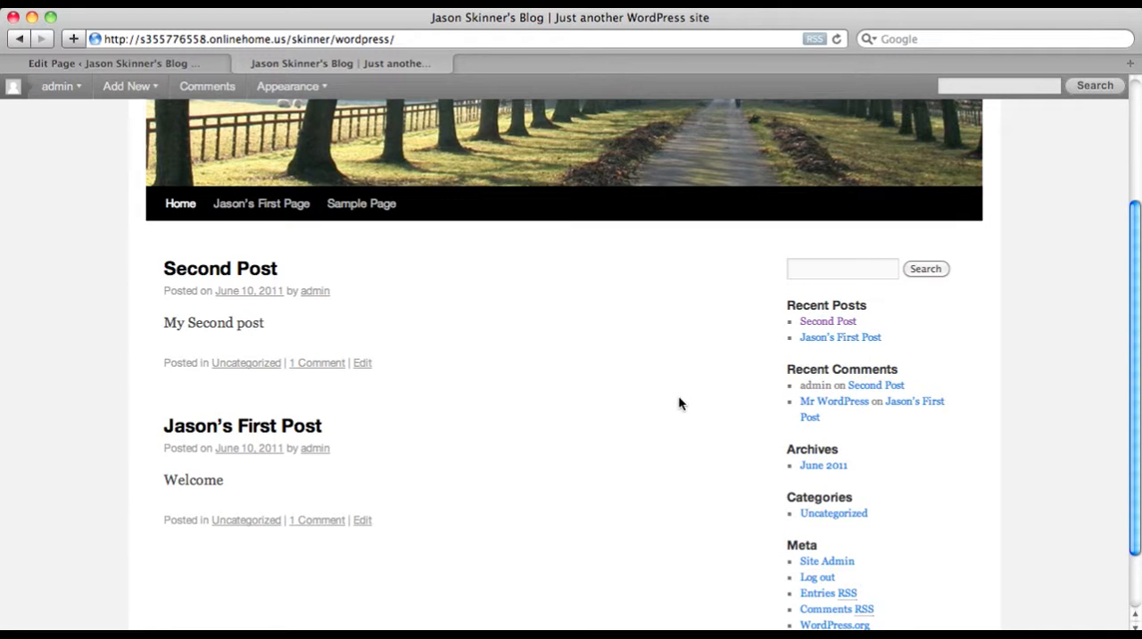
scroll(678, 404, "up", 1)
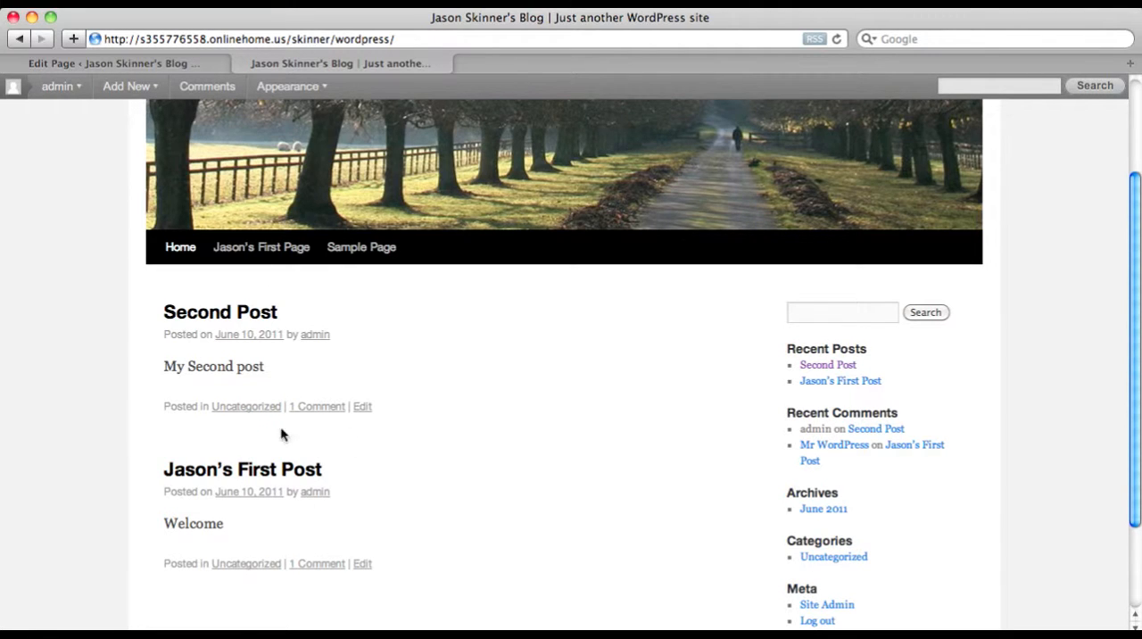
scroll(327, 451, "up", 1)
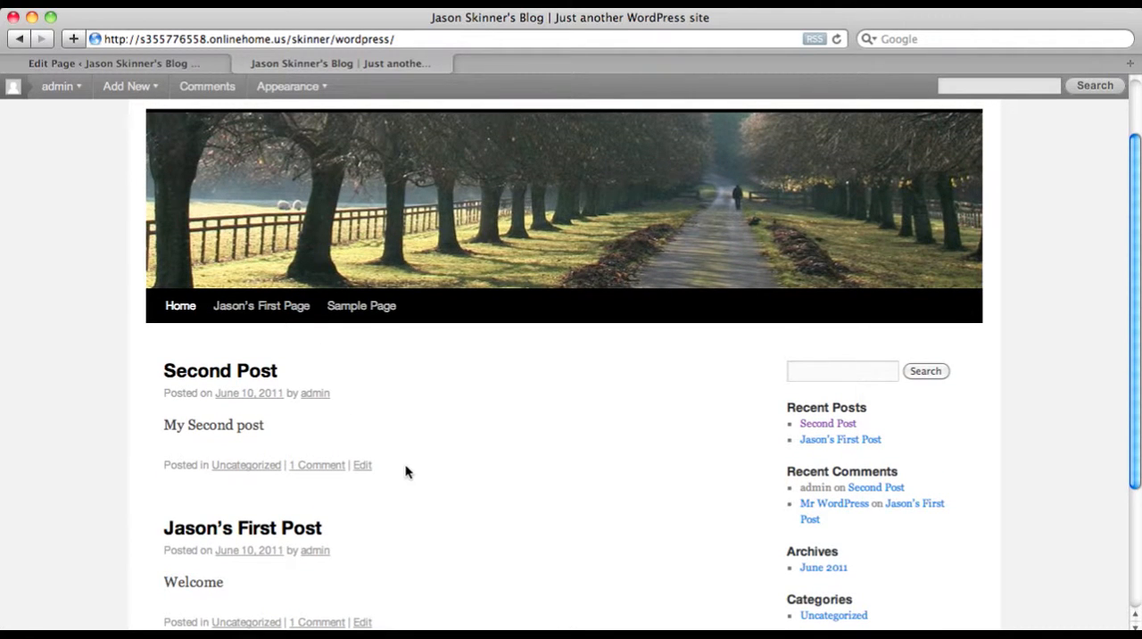
Open the newly published page on the public blog, examine its content and comment form, and highlight its web address
left_click(297, 308)
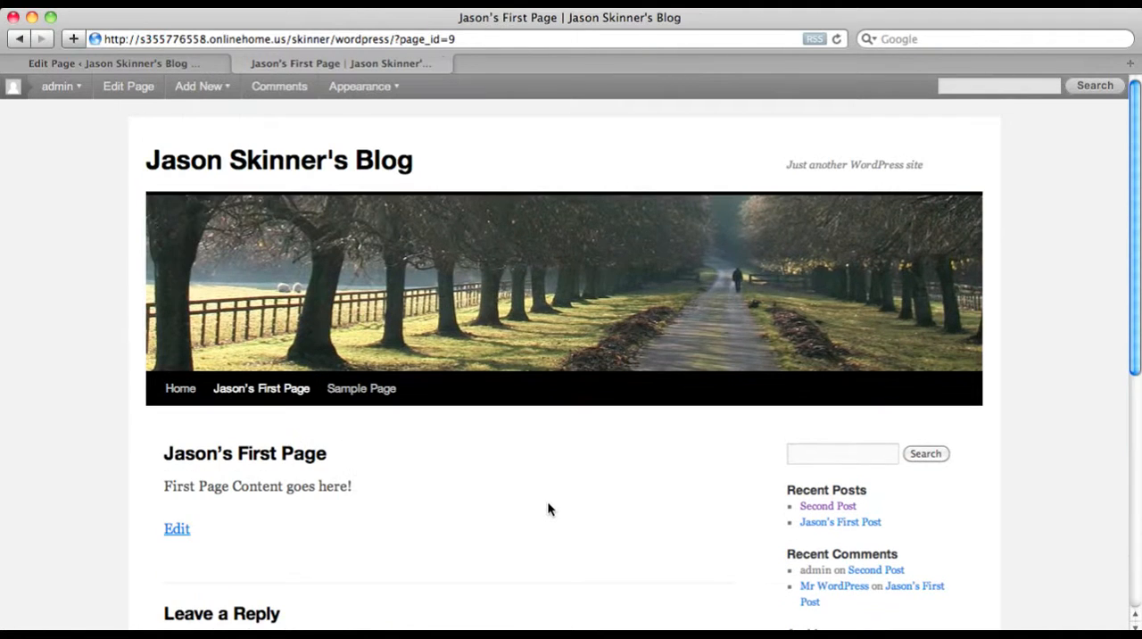
scroll(562, 493, "down", 5)
scroll(471, 333, "up", 2)
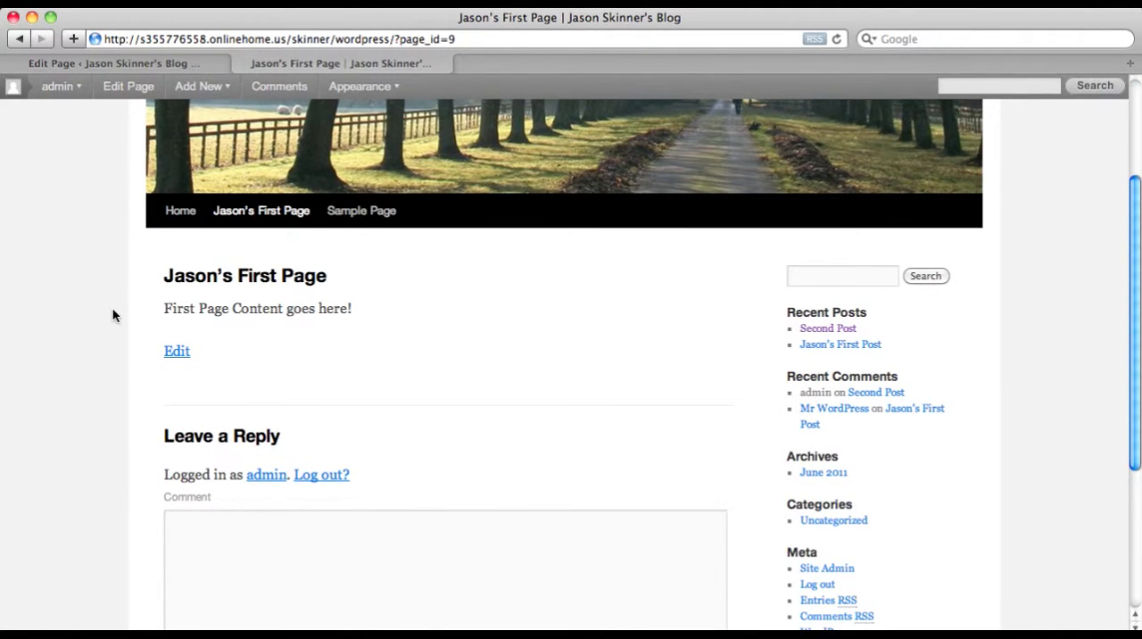
scroll(657, 464, "down", 5)
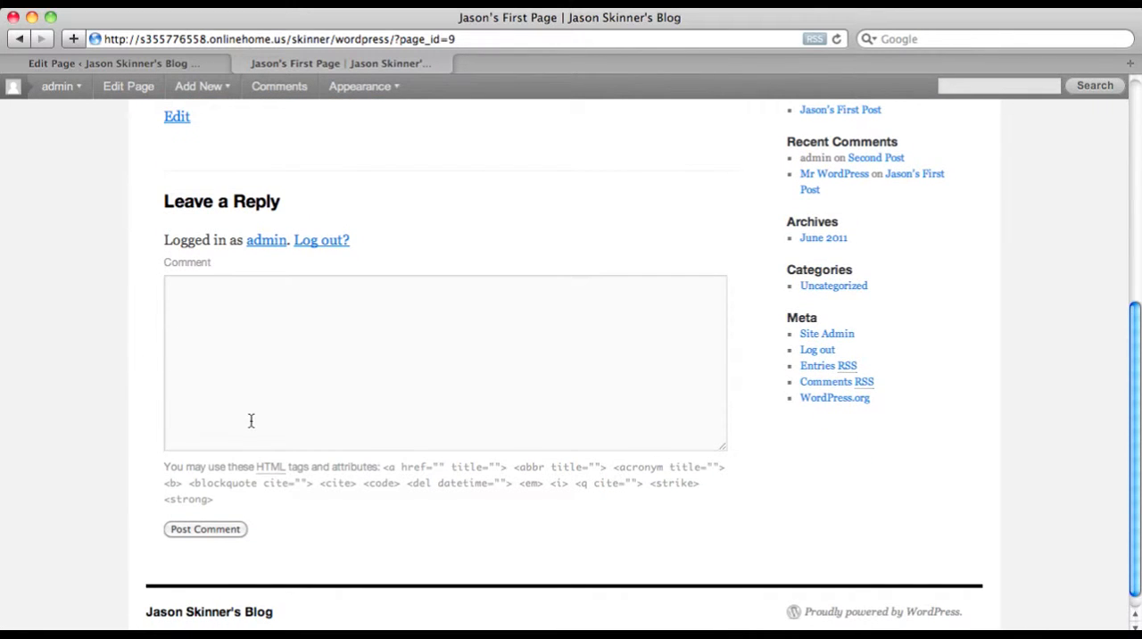
scroll(389, 375, "up", 4)
scroll(389, 375, "up", 4)
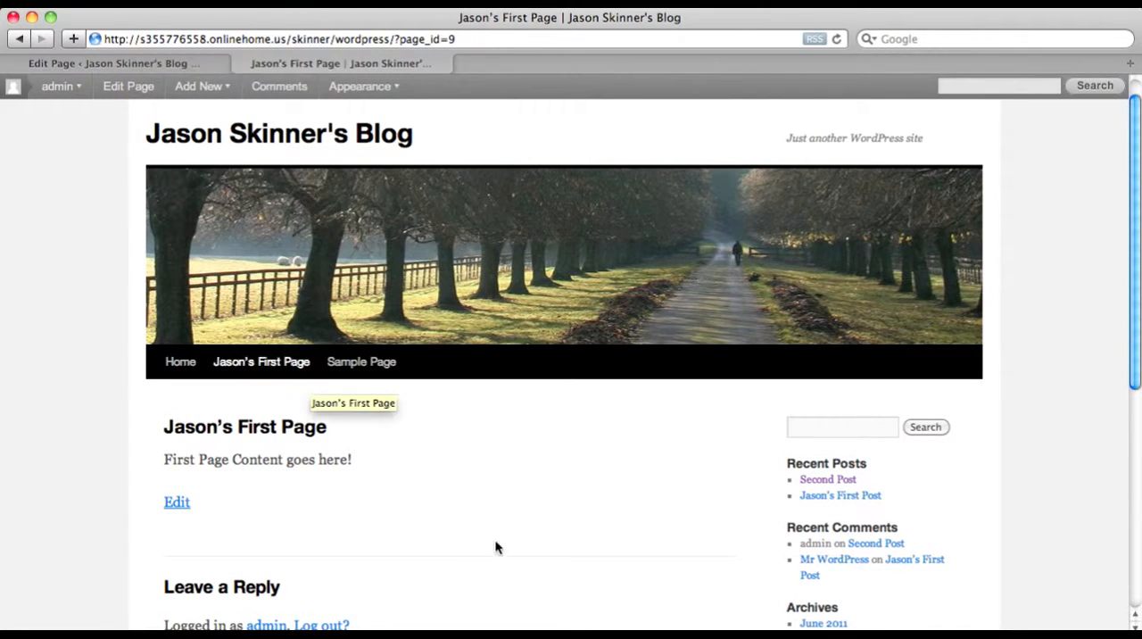
left_click(282, 371)
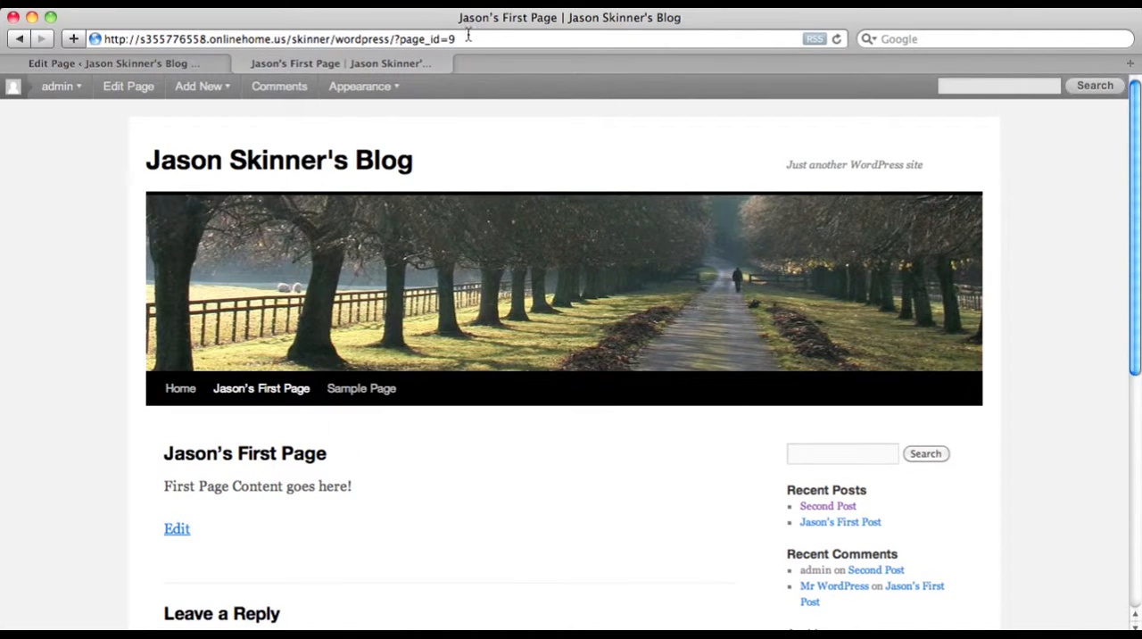
left_click_drag(450, 38, 87, 40)
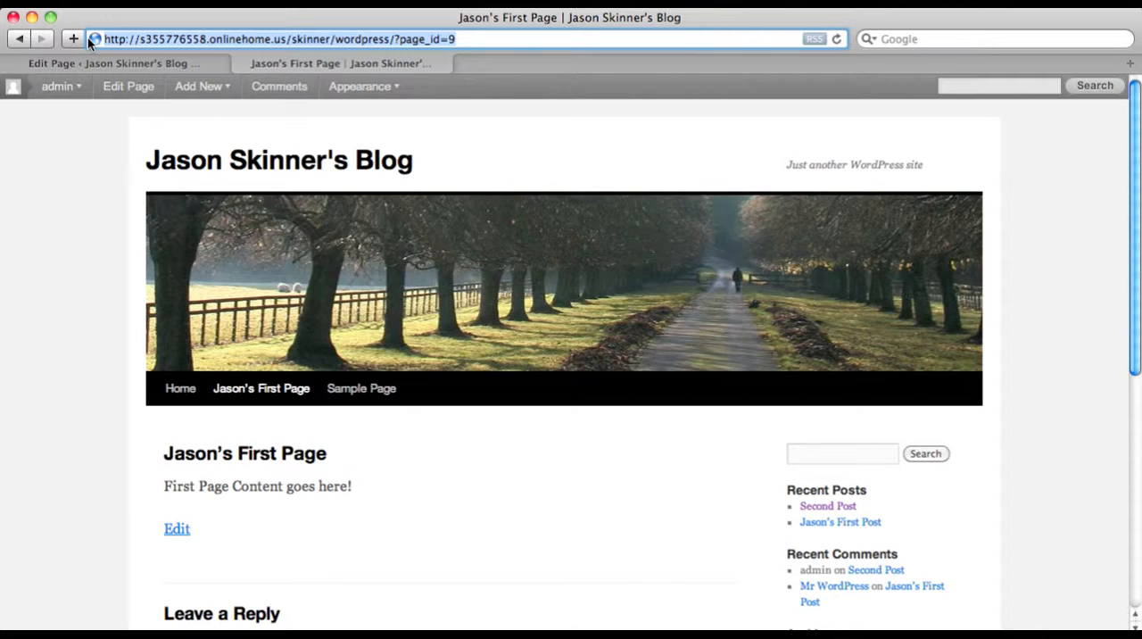
Open the admin Dashboard to examine the site overview, and return to the published page on the public blog
left_click(103, 66)
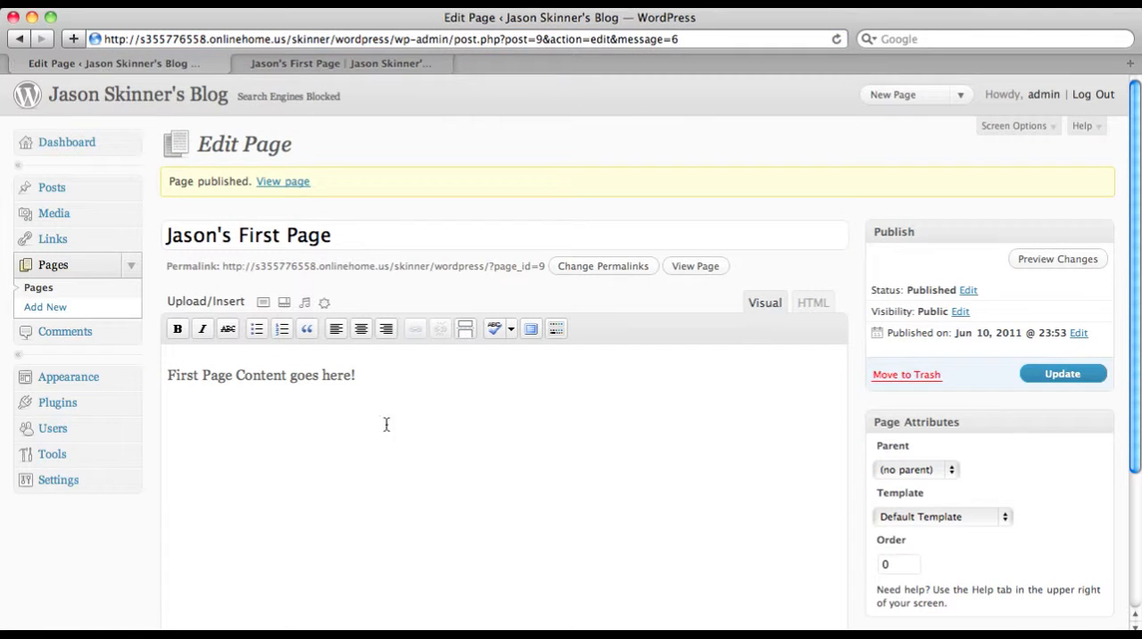
left_click(63, 142)
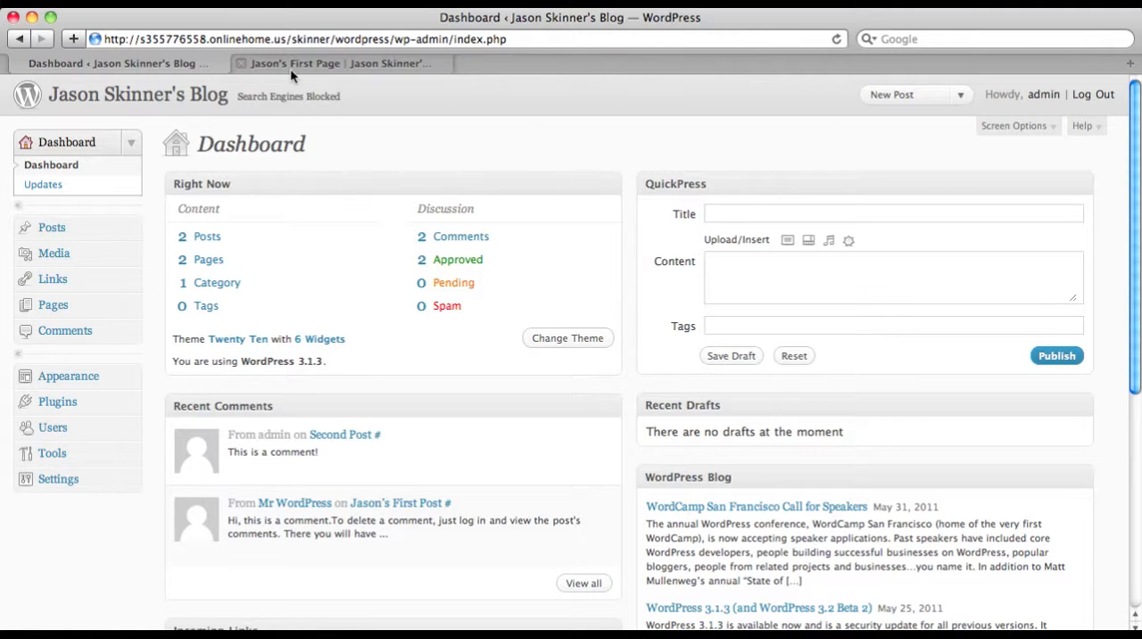
left_click(312, 64)
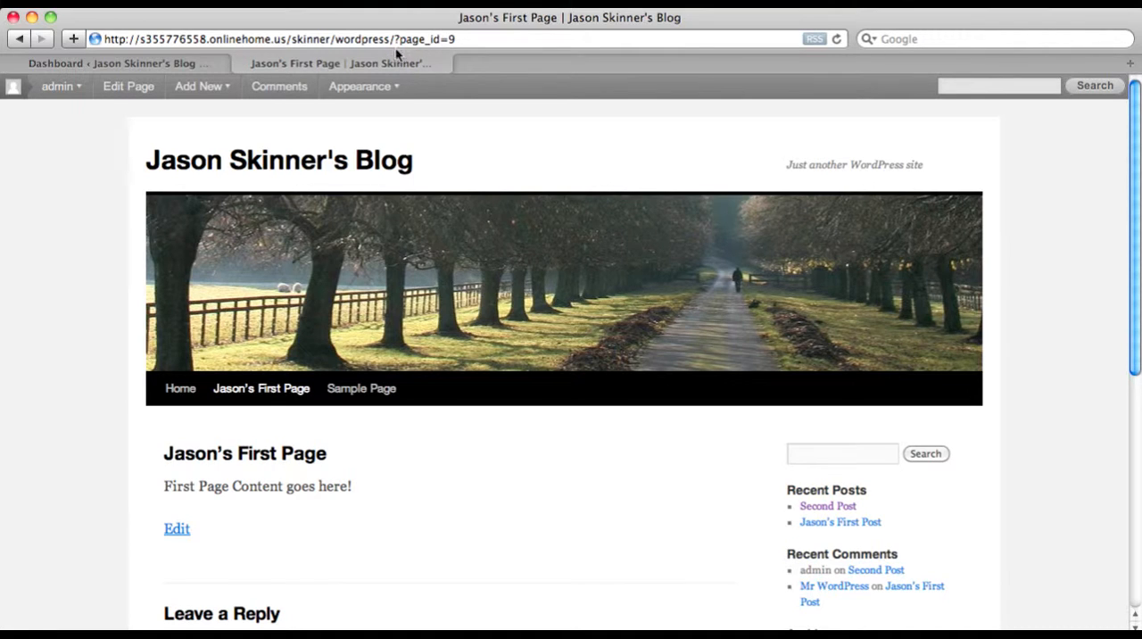
left_click_drag(389, 39, 464, 43)
type("/wp-admin/edit.php")
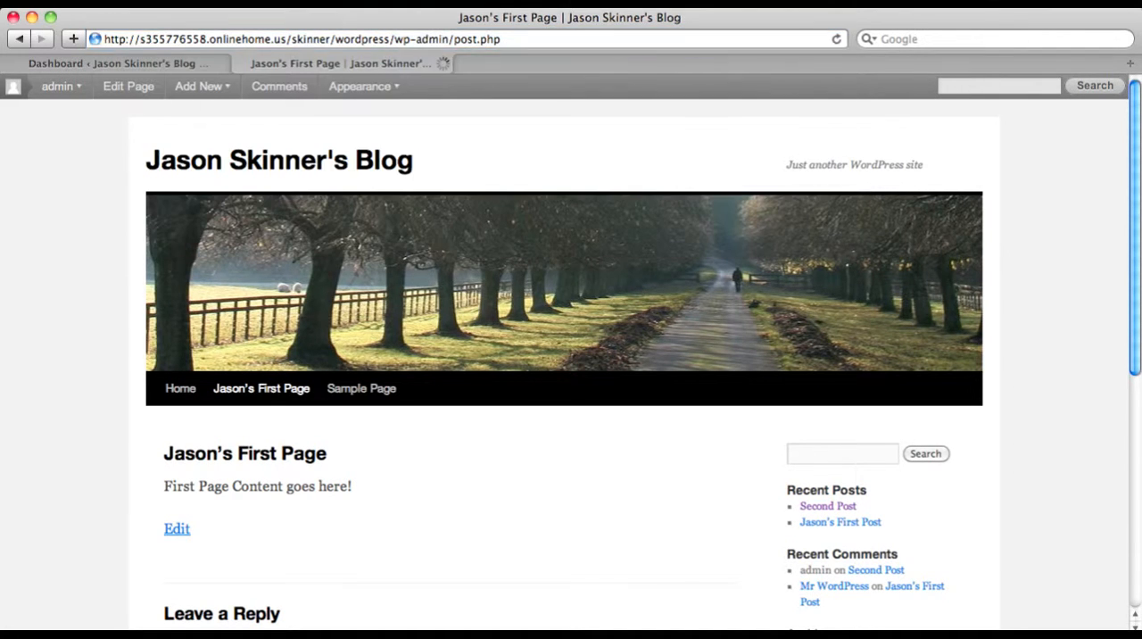
key("Return")
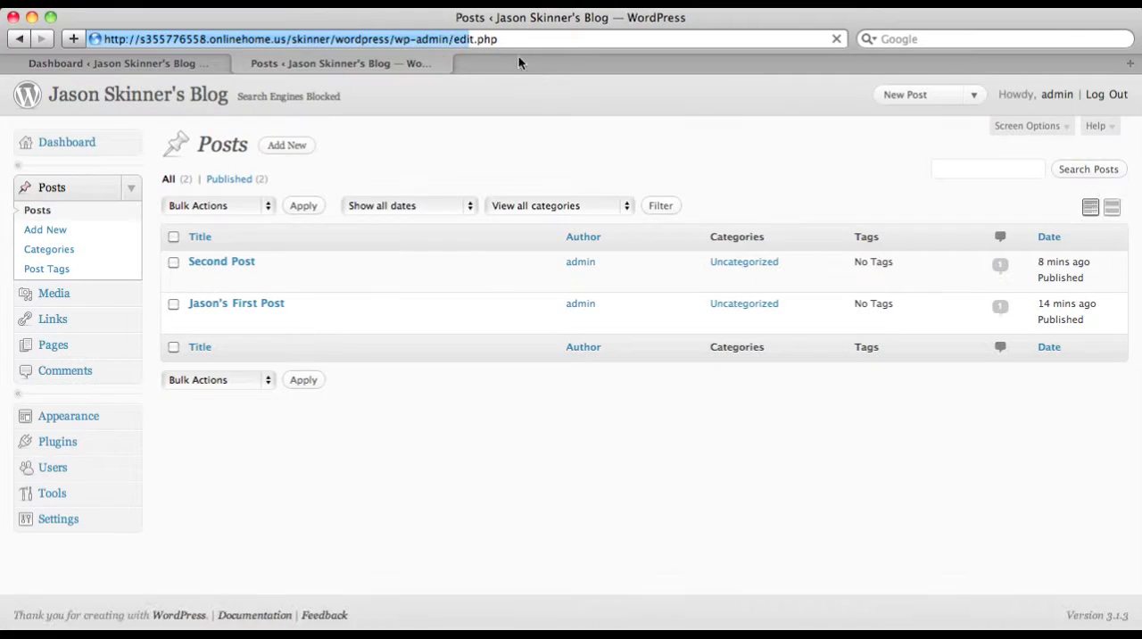
Shorten the web address so it ends in /wordpress/, load the blog's front page and examine its posts and sidebar
left_click(509, 39)
key("BackSpace")
key("BackSpace")
key("BackSpace")
key("BackSpace")
key("BackSpace")
key("BackSpace")
key("BackSpace")
key("BackSpace")
key("BackSpace")
key("BackSpace")
key("BackSpace")
key("BackSpace")
key("BackSpace")
key("BackSpace")
key("BackSpace")
key("BackSpace")
key("BackSpace")
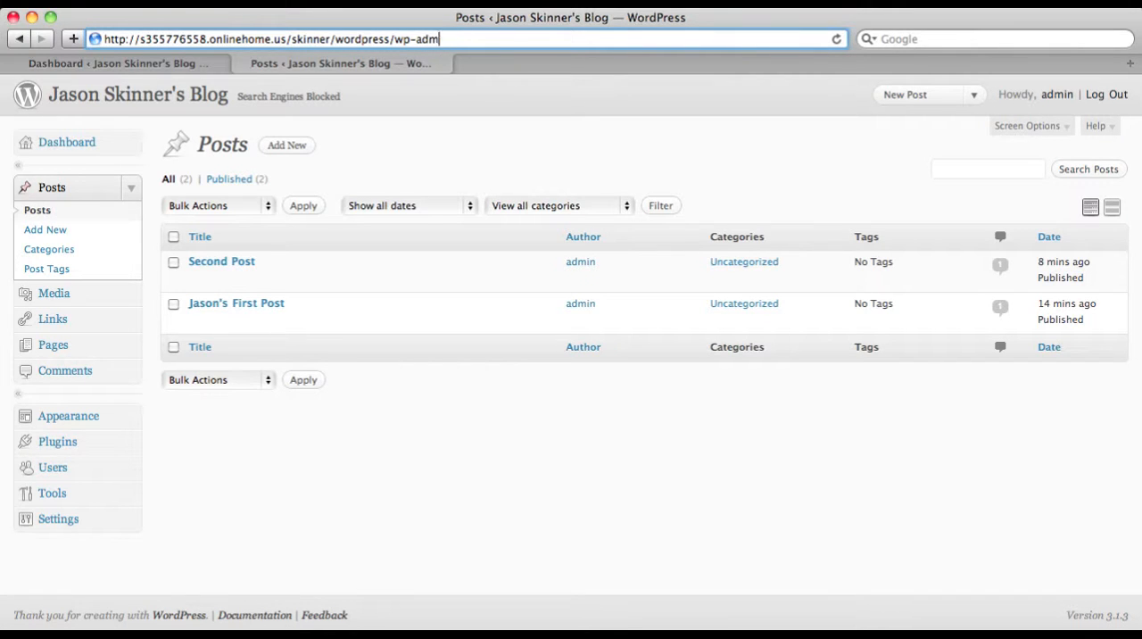
key("Return")
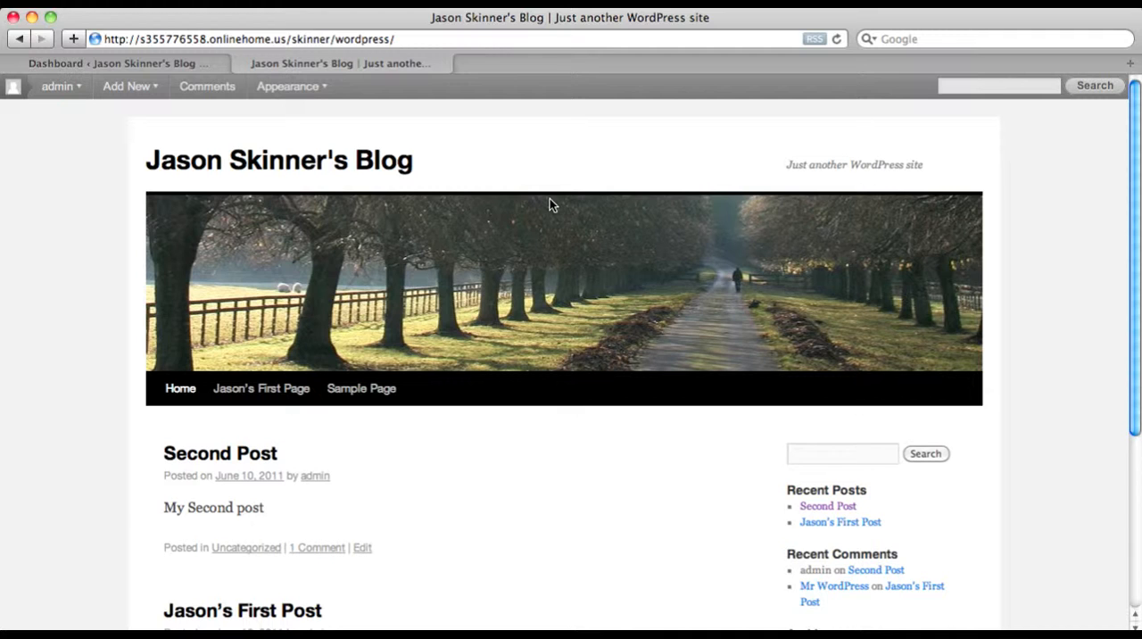
scroll(550, 204, "down", 1)
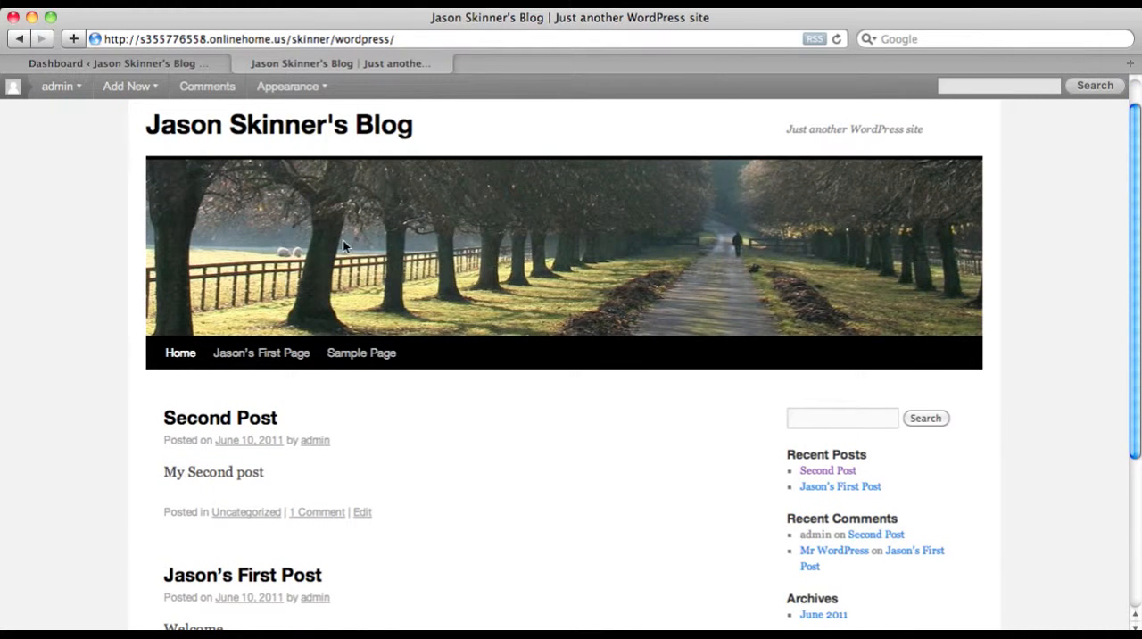
scroll(526, 452, "down", 2)
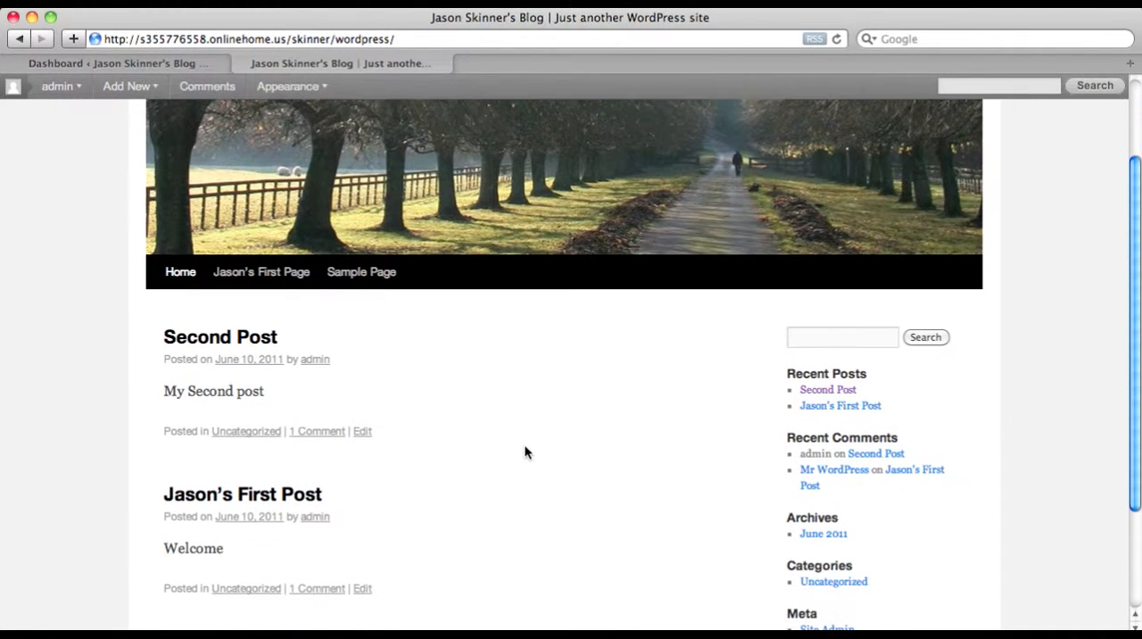
scroll(525, 452, "down", 1)
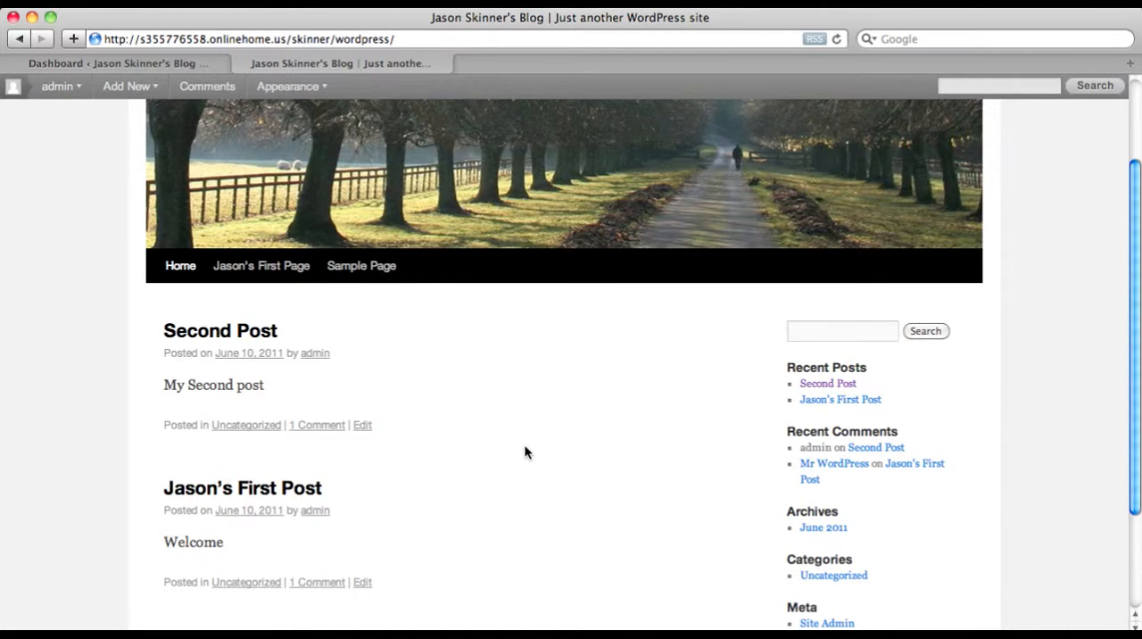